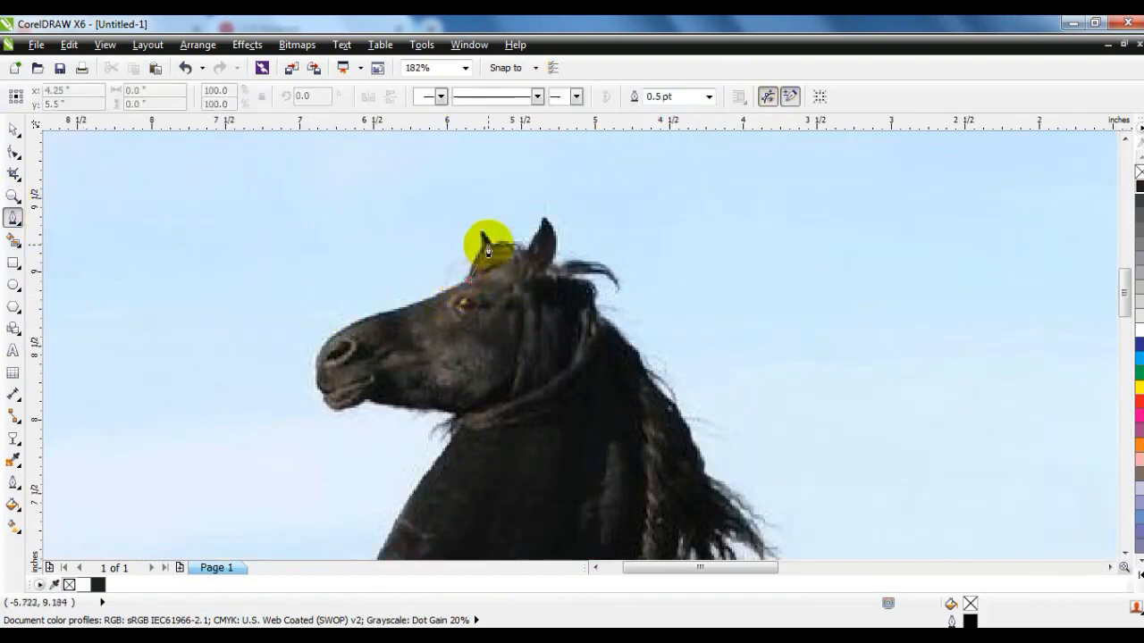
Trace the horse's ears, forelock and mane with straight Pen tool segments down to the lowest mane strands
mouse_move(550, 234)
mouse_down()
mouse_move(614, 268)
mouse_move(568, 287)
mouse_up()
click(647, 384)
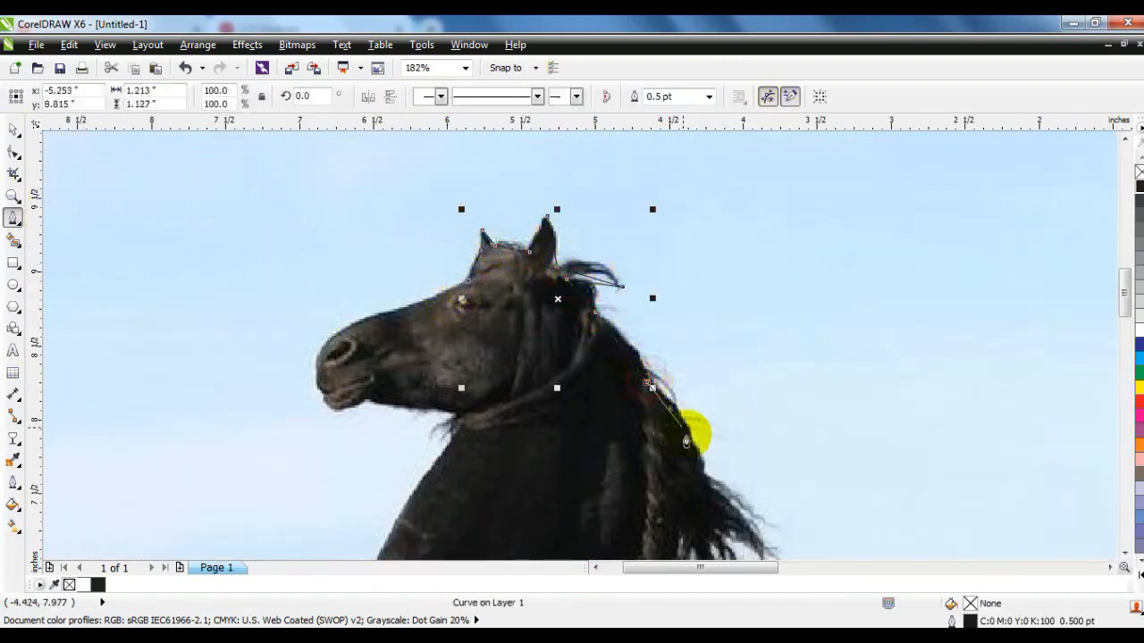
click(771, 554)
click(1124, 552)
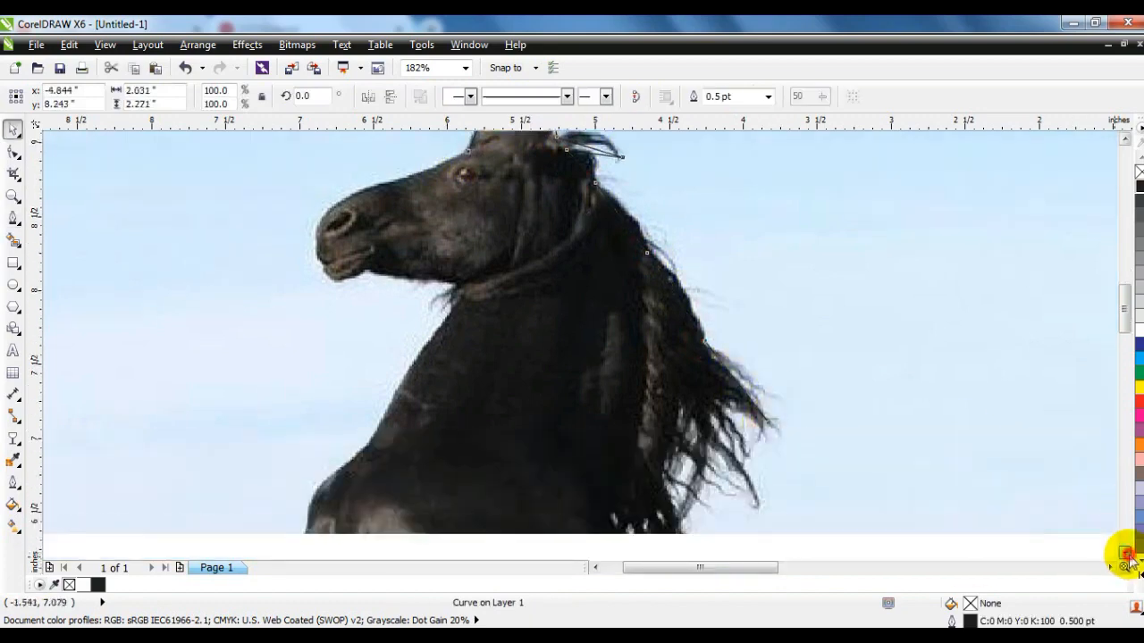
click(751, 374)
click(686, 455)
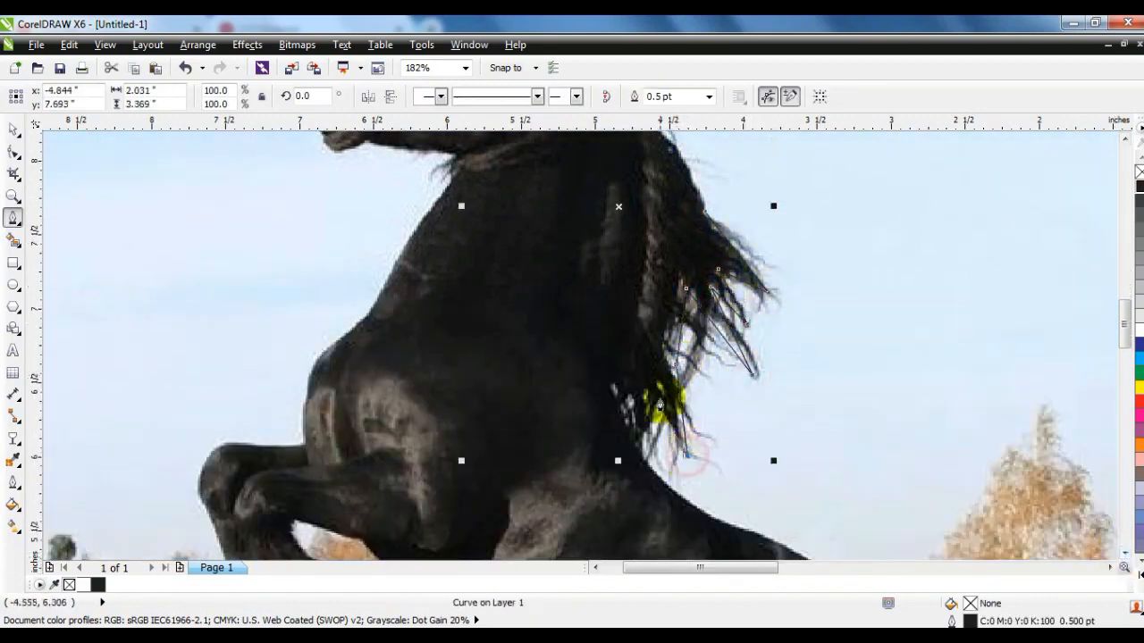
Continue the Pen outline along the horse's back and over the rump to the upper tail
click(719, 523)
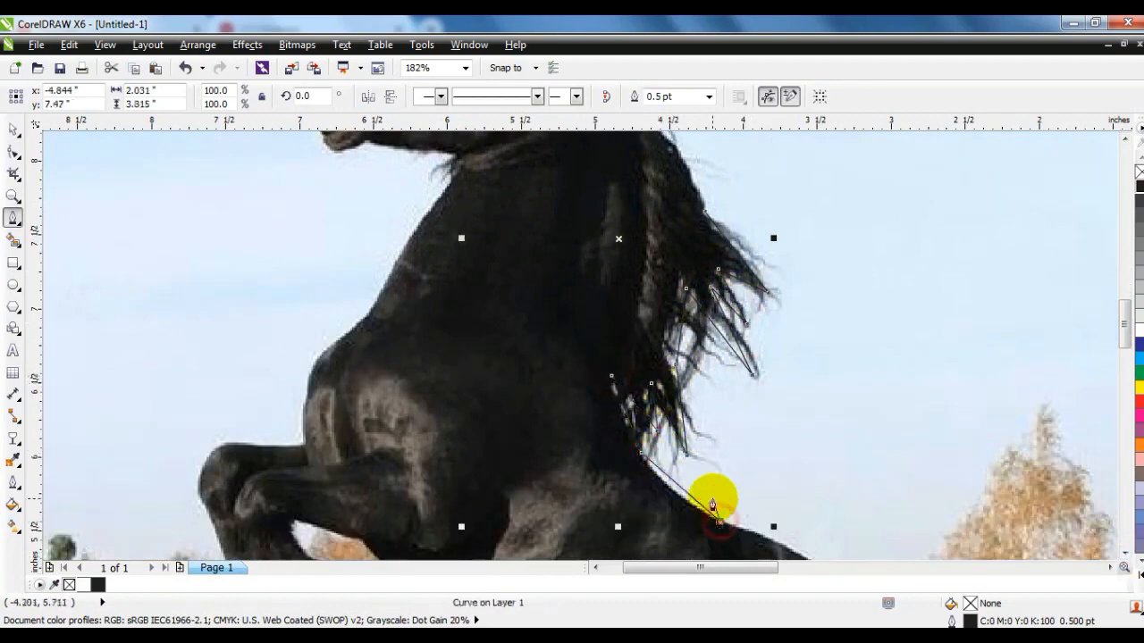
click(791, 553)
click(1124, 556)
click(1124, 556)
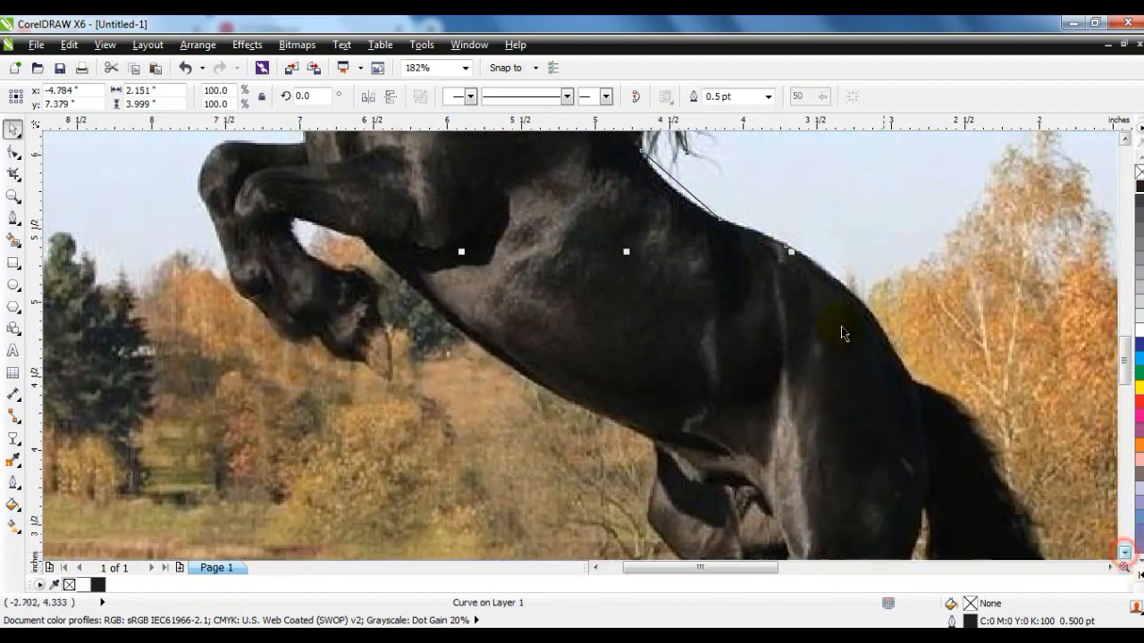
click(788, 253)
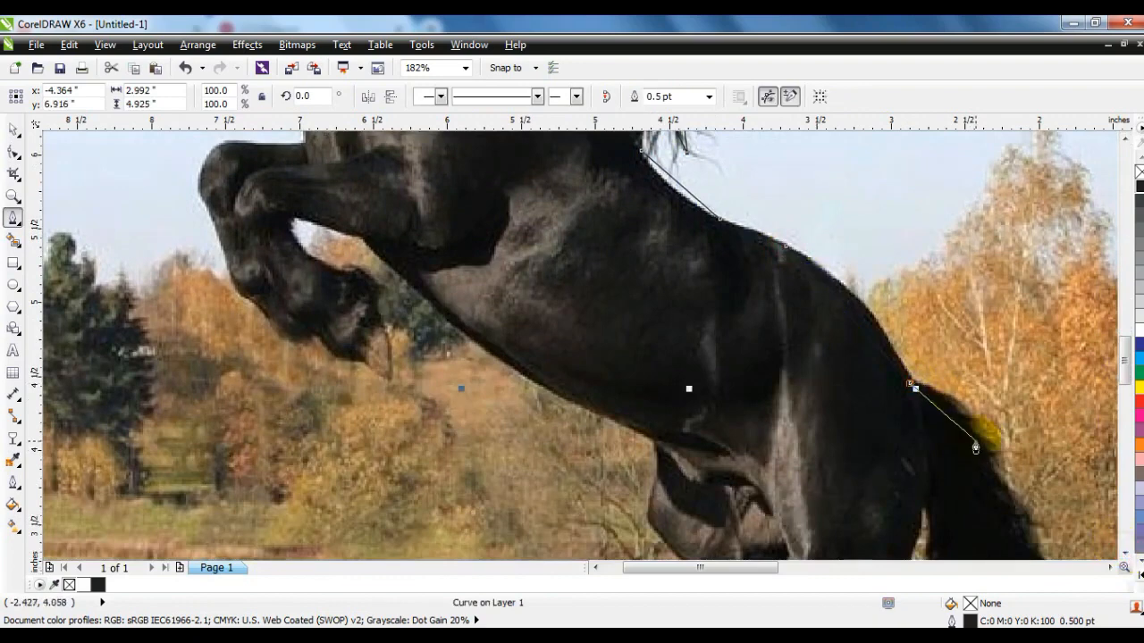
Set the traced curve's outline width to 2.0 pt and its outline color to red
key(space)
click(767, 95)
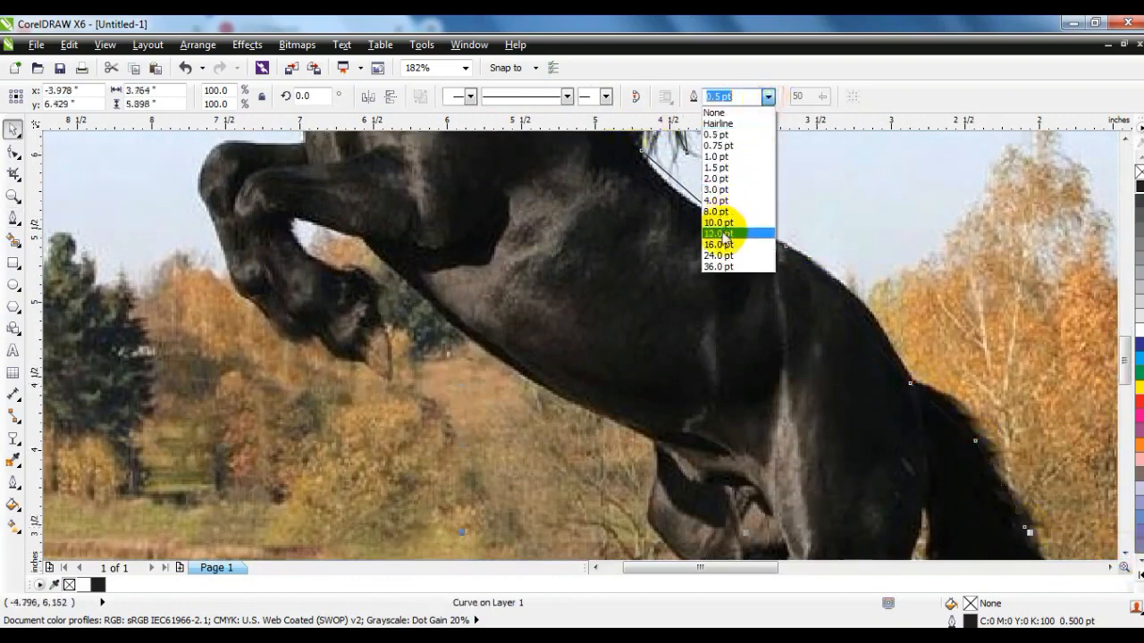
click(726, 226)
click(767, 95)
click(729, 174)
right_click(1139, 407)
Continue the red Pen outline down the tail and around both hind legs up to the rear of the belly
double_click(13, 197)
drag(349, 338, 664, 520)
drag(390, 288, 776, 572)
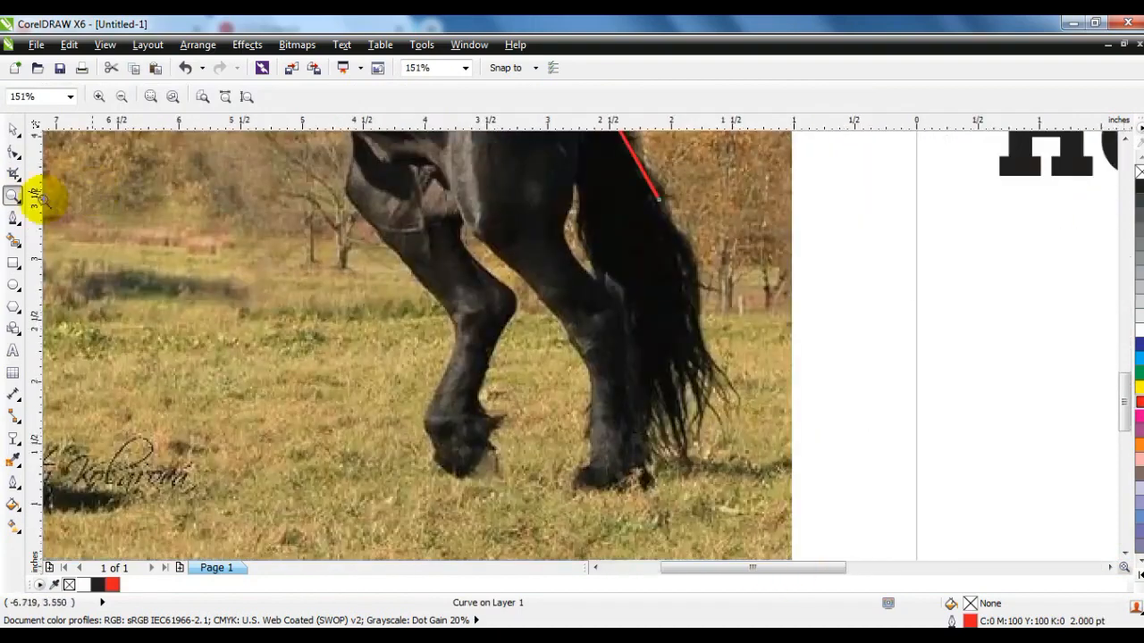
click(13, 218)
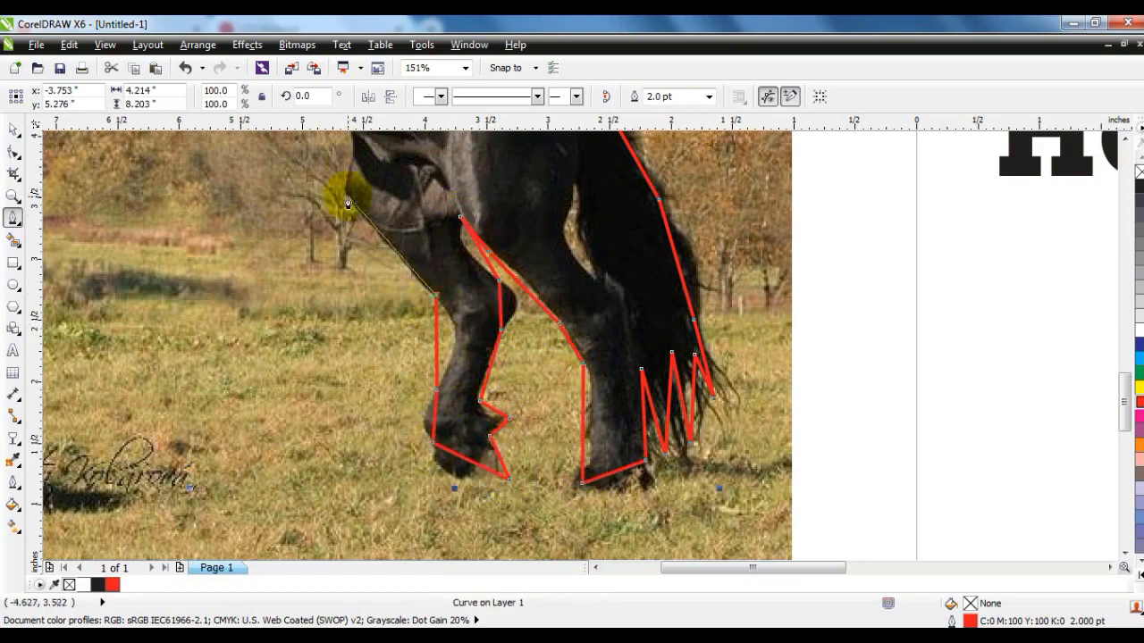
click(353, 154)
Trace the horse's belly and the bent forelegs, including the gap beneath them, up to the chest
scroll(378, 357, up, 5)
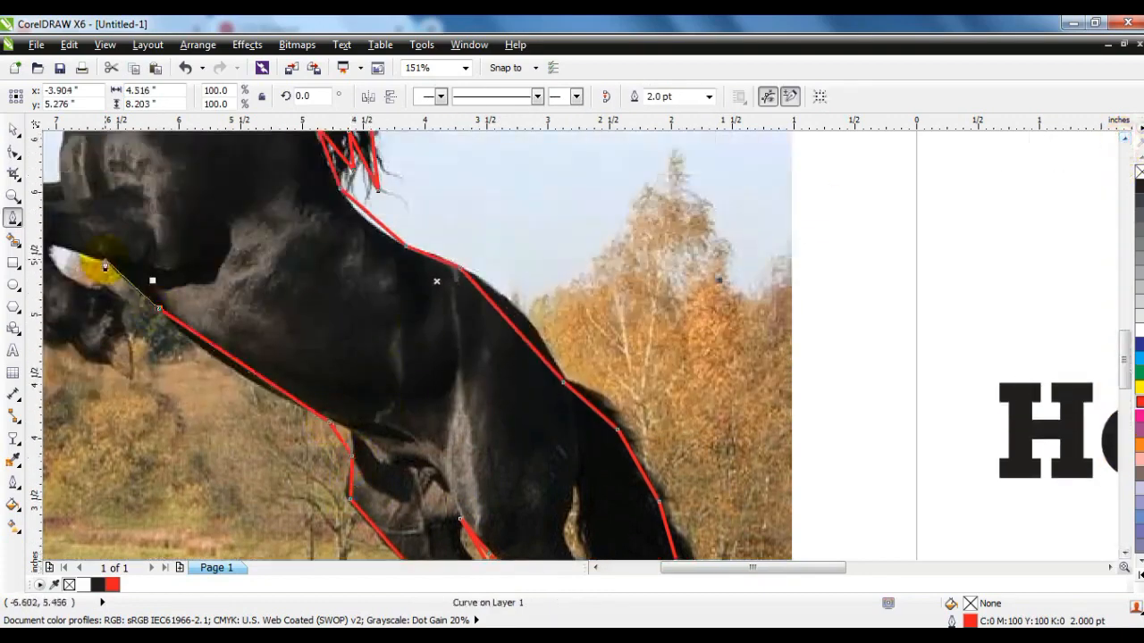
click(105, 263)
key(space)
click(596, 567)
key(space)
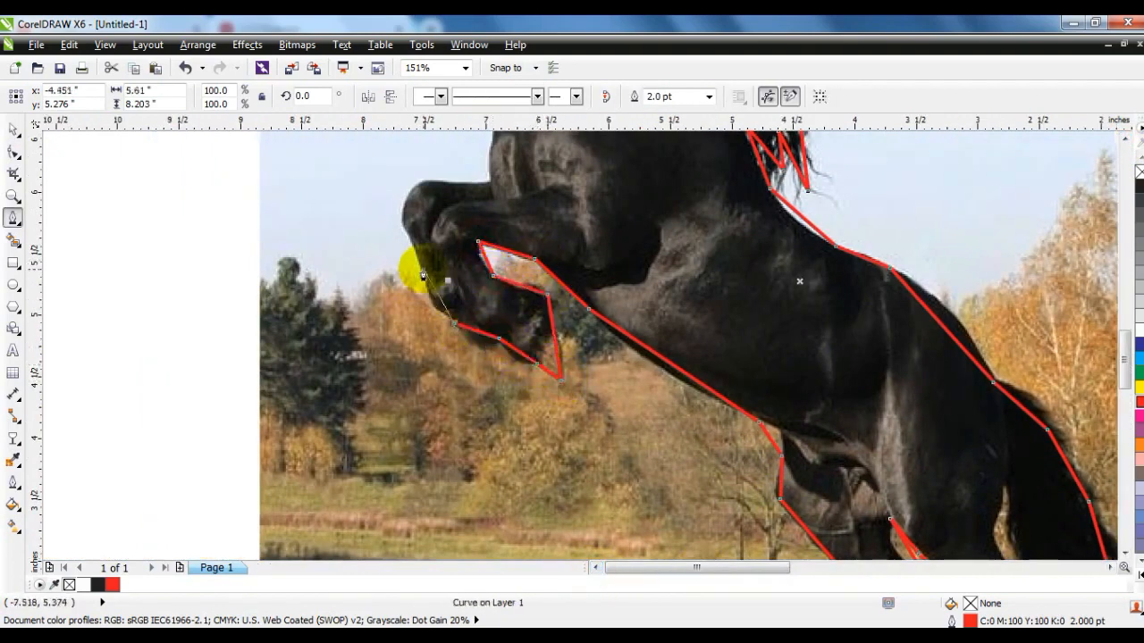
click(488, 184)
Trace the chest, throat, jaw and muzzle, and close the outline at its start point on the forehead
key(space)
click(1125, 139)
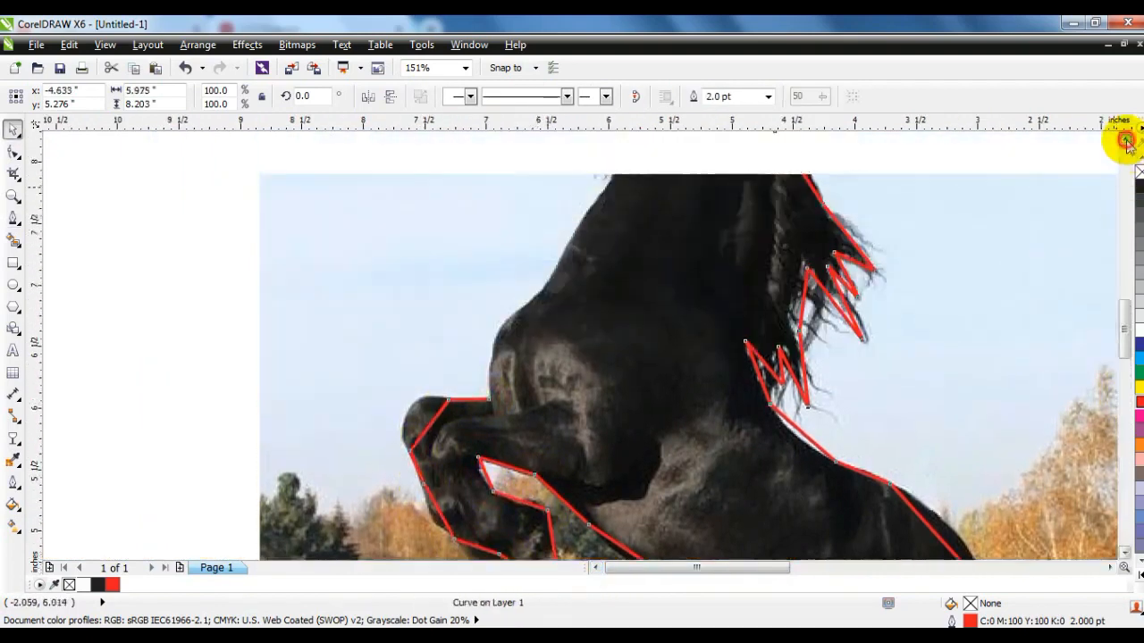
key(space)
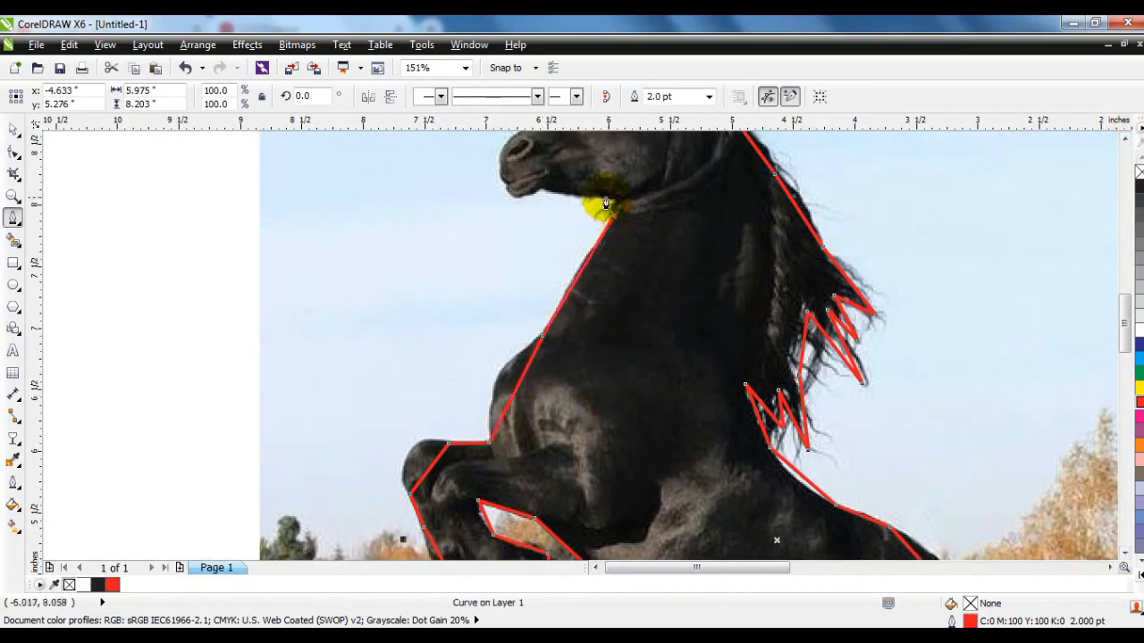
key(space)
click(1125, 139)
key(space)
click(500, 339)
click(626, 267)
Bend the outline segments along the forehead, nose bridge and muzzle with the Shape tool to match the photo
click(13, 152)
key(shift+F2)
scroll(464, 279, down, 1)
drag(399, 161, 648, 440)
key(shift+F2)
scroll(284, 327, up, 3)
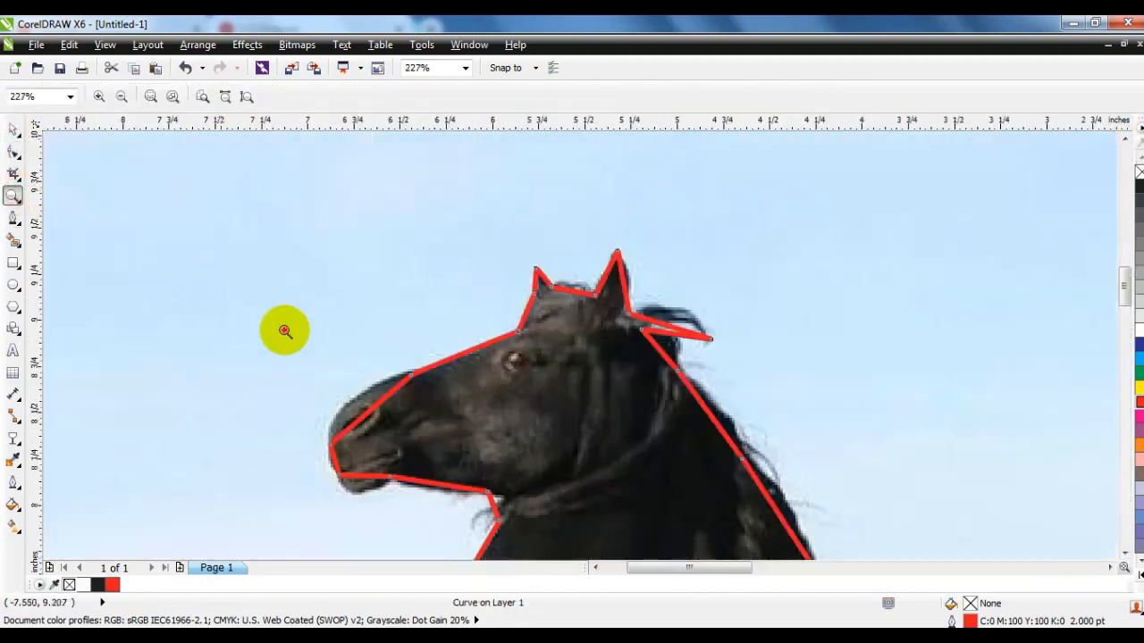
drag(327, 350, 454, 392)
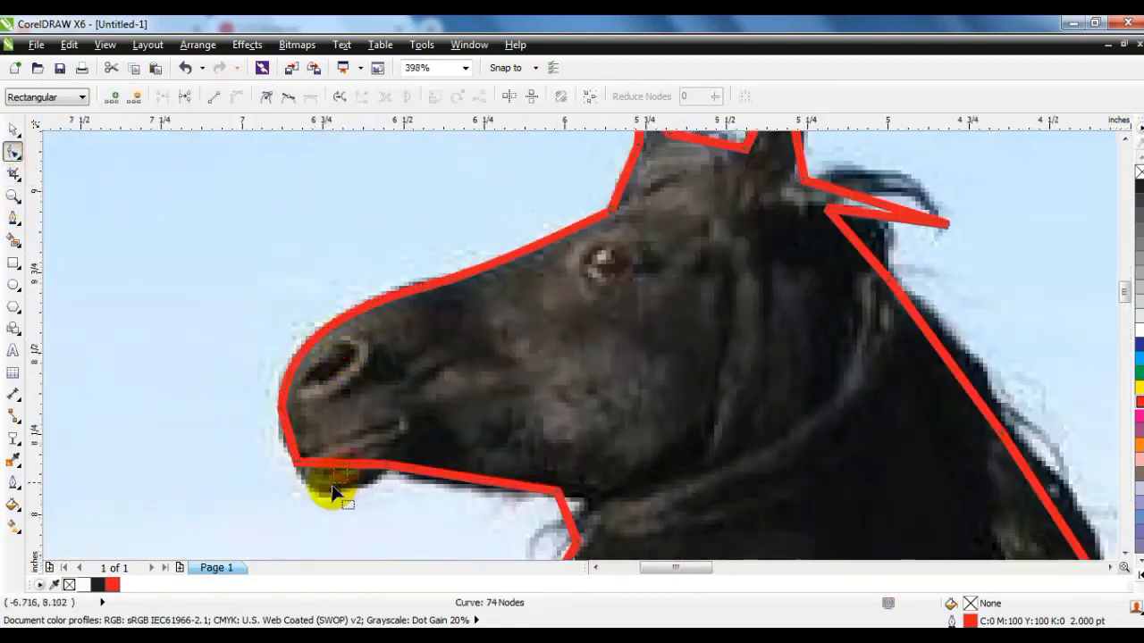
Curve the outline segments around the horse's chin, lower jaw and throat to follow the photo
drag(327, 487, 328, 487)
drag(291, 444, 291, 443)
drag(487, 491, 487, 491)
click(568, 523)
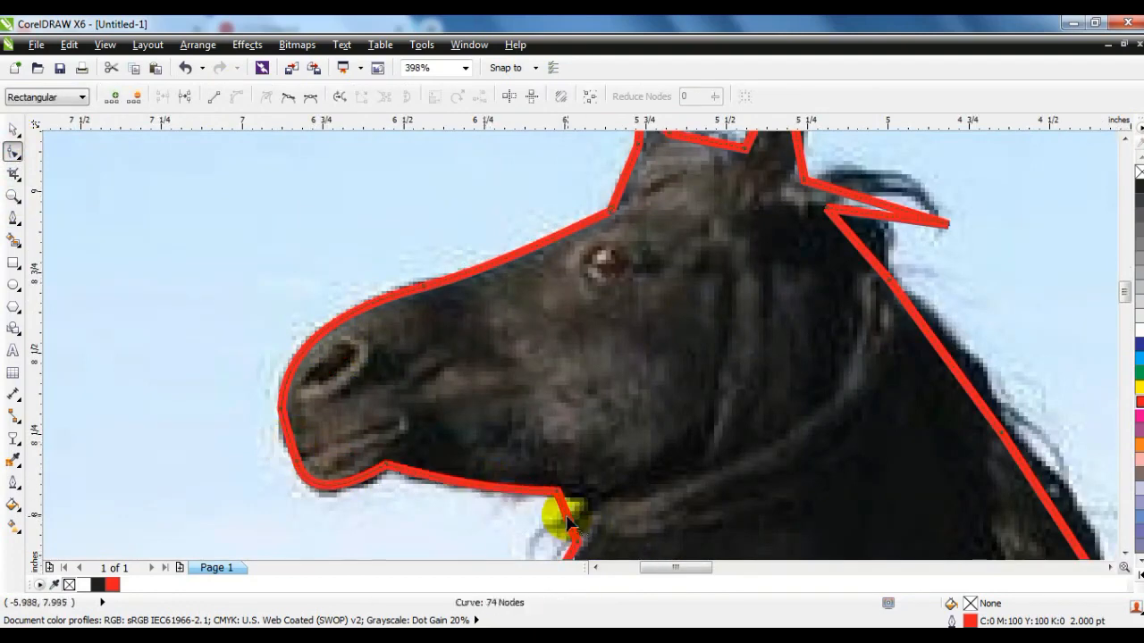
drag(592, 502, 595, 503)
Curve the outline segments around the poll, ears, forelock tuft and upper neck
click(1124, 139)
click(1124, 140)
click(1124, 139)
drag(703, 269, 705, 257)
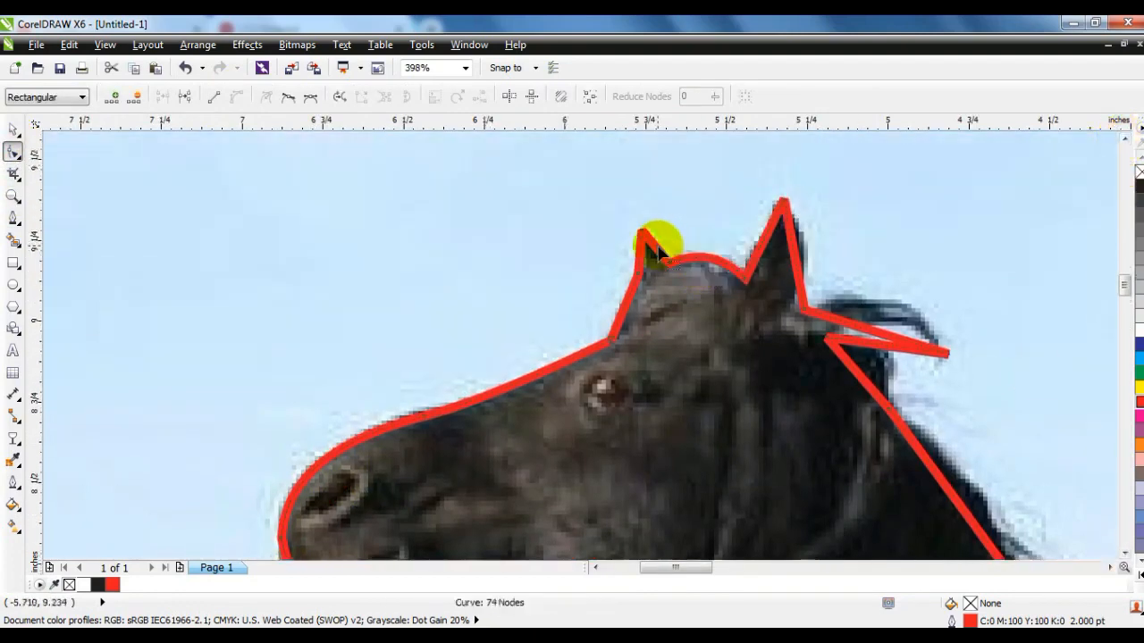
drag(798, 255, 803, 253)
click(764, 261)
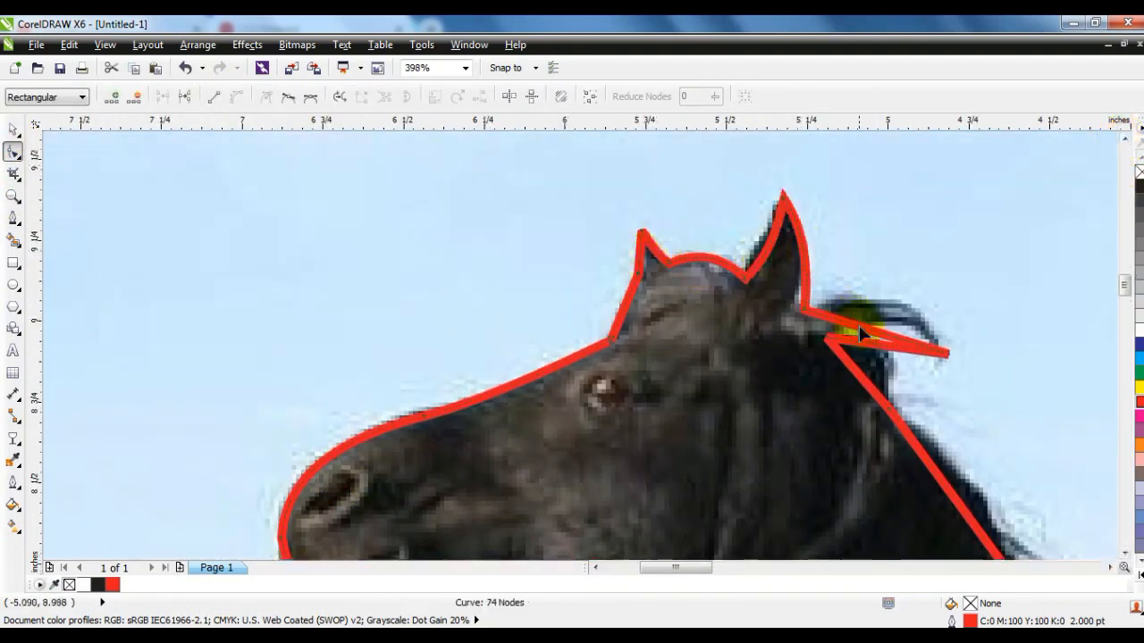
drag(860, 329, 871, 351)
drag(930, 466, 947, 462)
Curve the outline segments along the mane strands, back, chest and front of the forelegs
key(shift+F2)
click(13, 196)
click(527, 255)
click(13, 153)
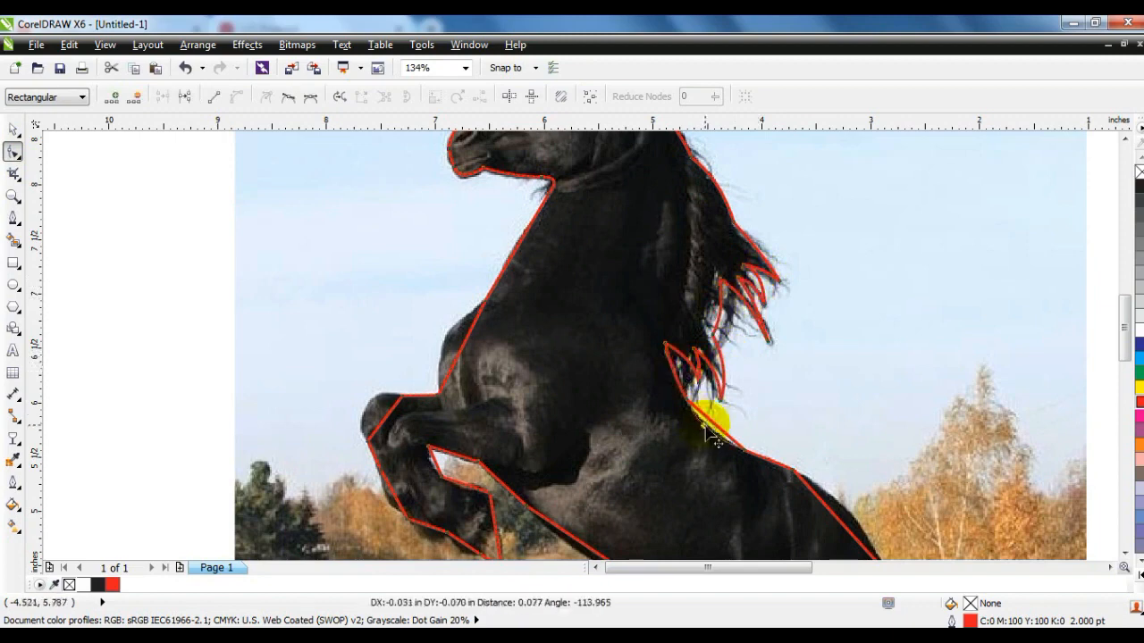
click(458, 364)
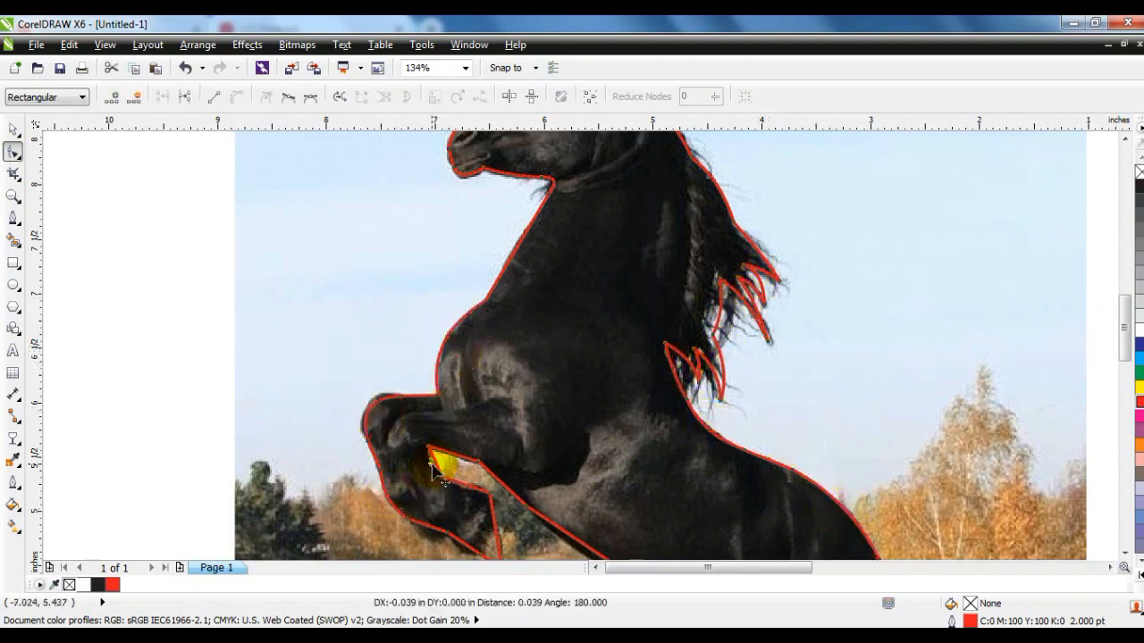
Curve the remaining outline segments of the foreleg gap, belly, hind legs and tail to match the photo
click(1123, 552)
click(465, 335)
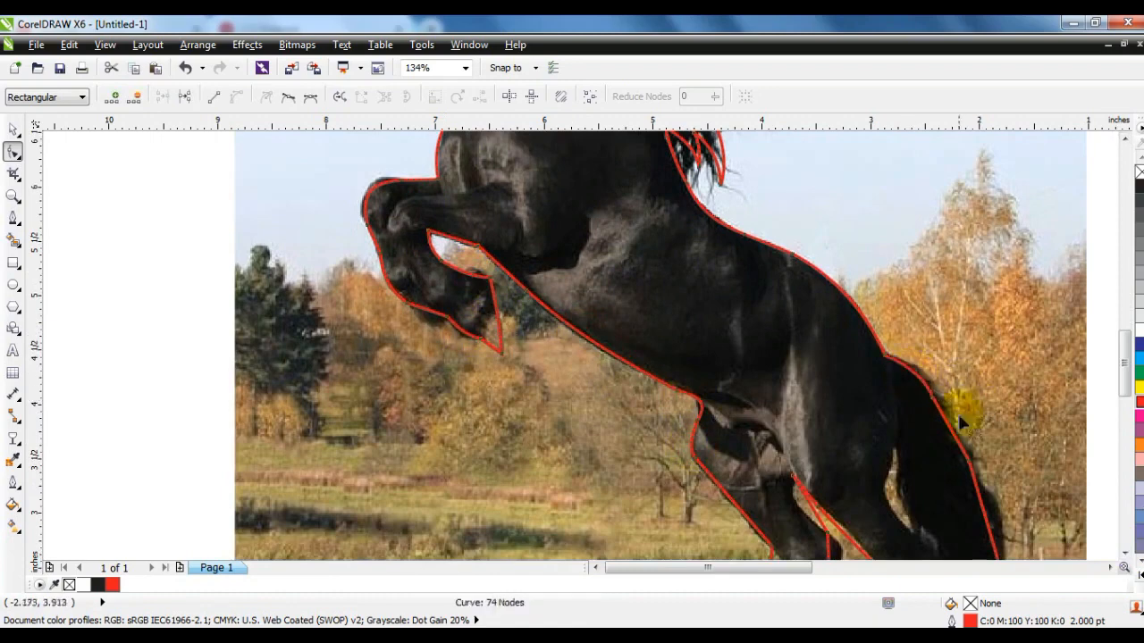
click(1123, 552)
click(1123, 553)
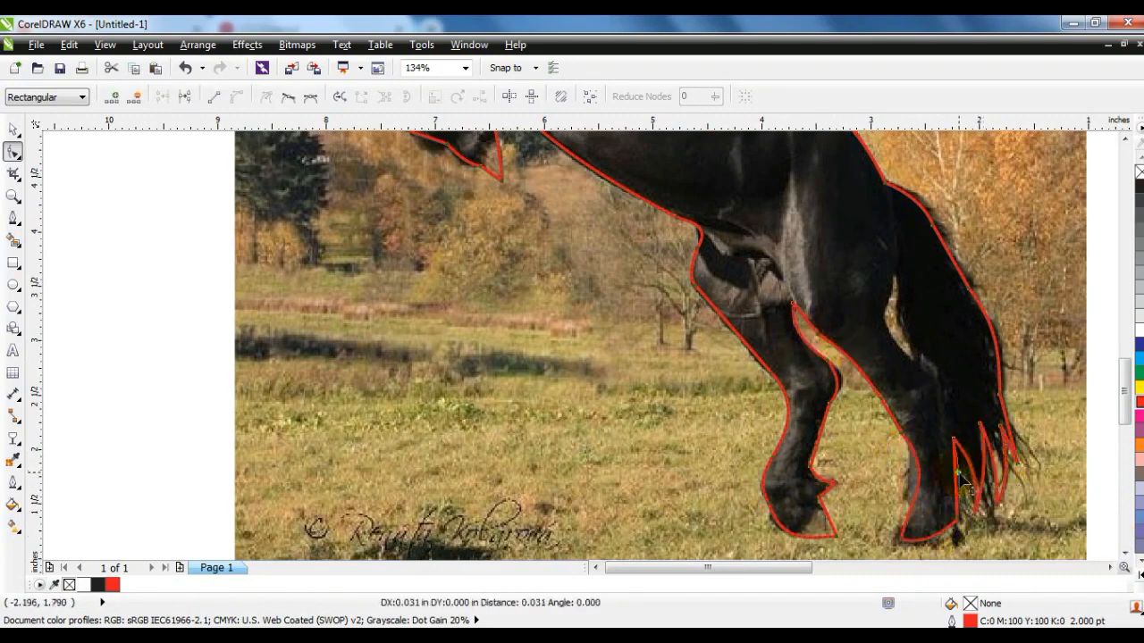
Move the traced horse off the photo to the empty area on its left, filled solid black without an outline
click(1139, 230)
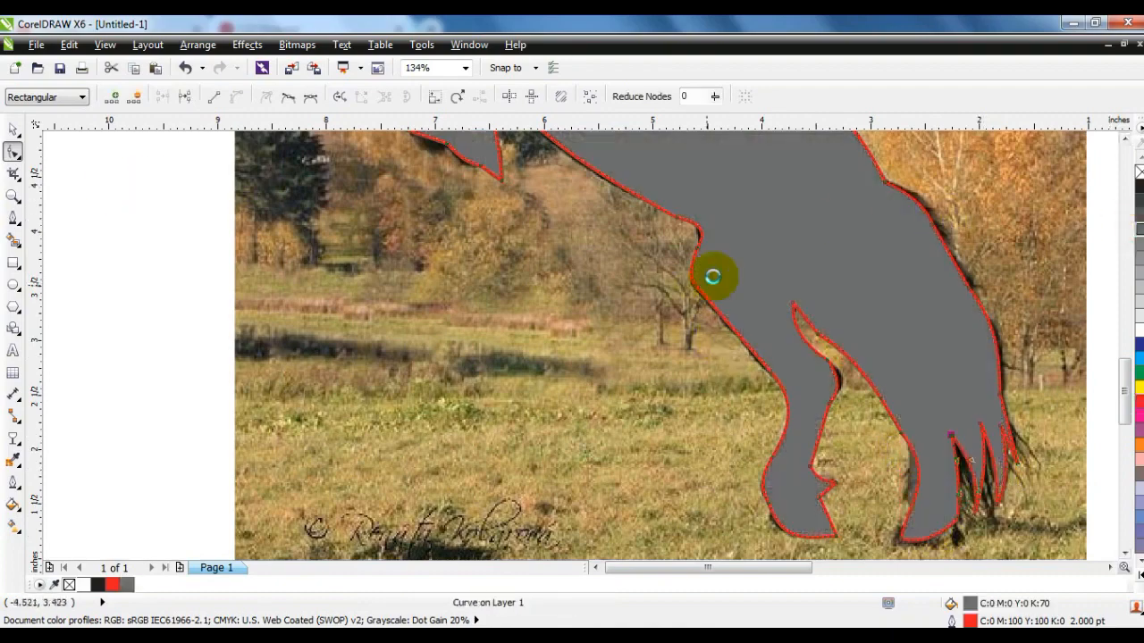
scroll(714, 274, down, 3)
click(13, 129)
click(723, 230)
drag(723, 235, 441, 235)
click(1139, 186)
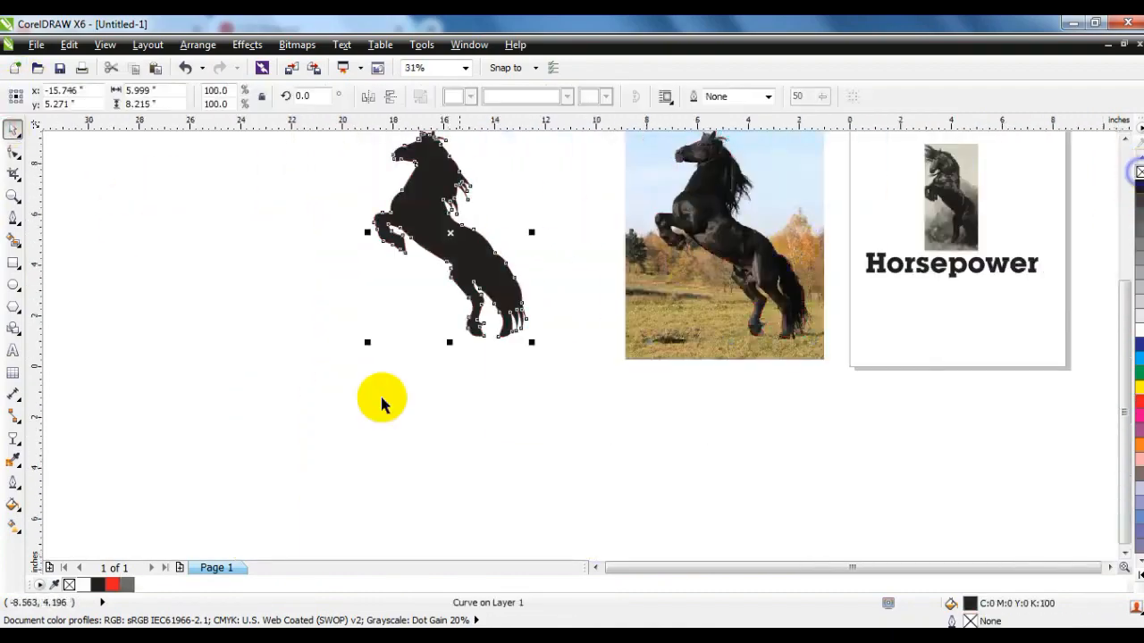
click(378, 401)
Trace the gap between the hind leg and tail on the photo as a closed shape and curve its sides
click(13, 195)
click(670, 239)
click(549, 248)
click(13, 217)
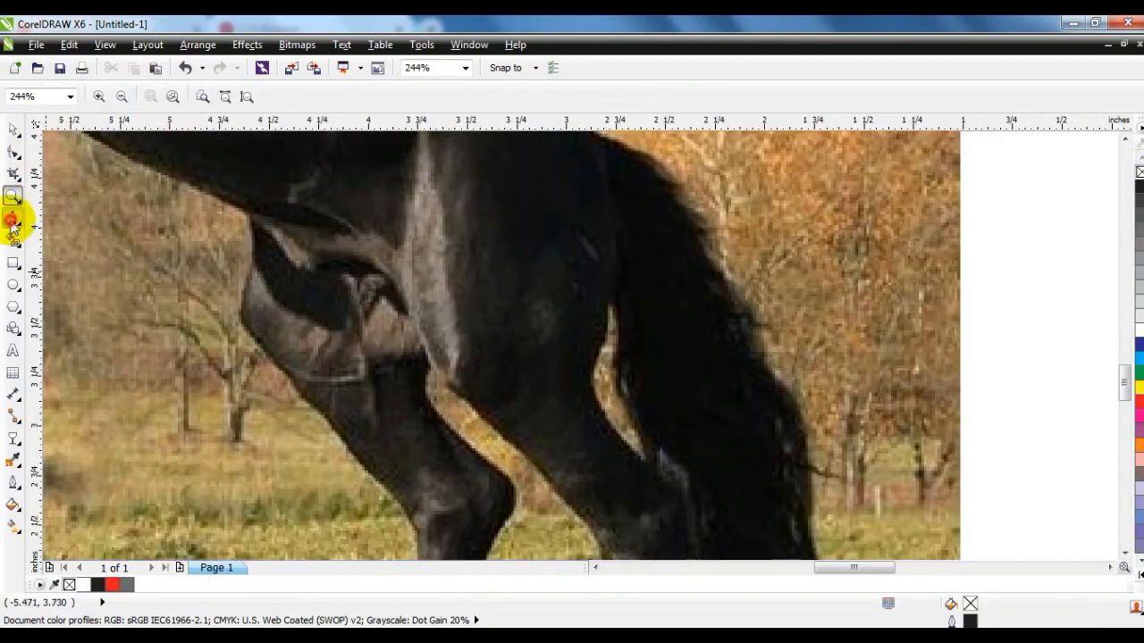
drag(650, 467, 609, 299)
click(14, 152)
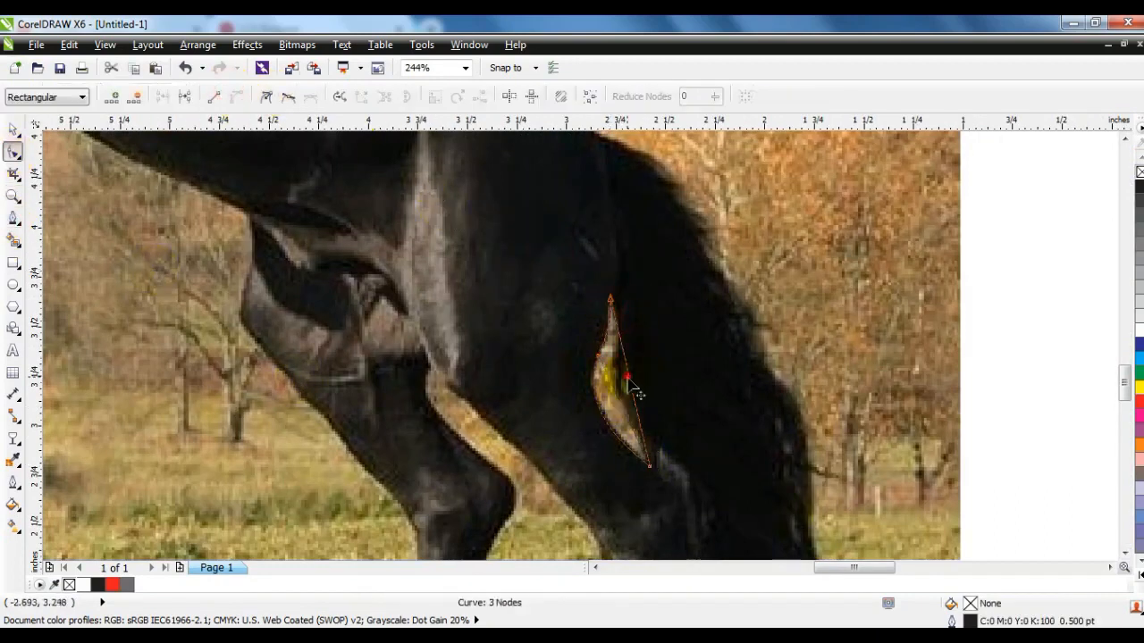
Fill the gap shape cyan, place it over the silhouette's hind leg and cut it out of the horse
click(14, 129)
scroll(1111, 337, down, 3)
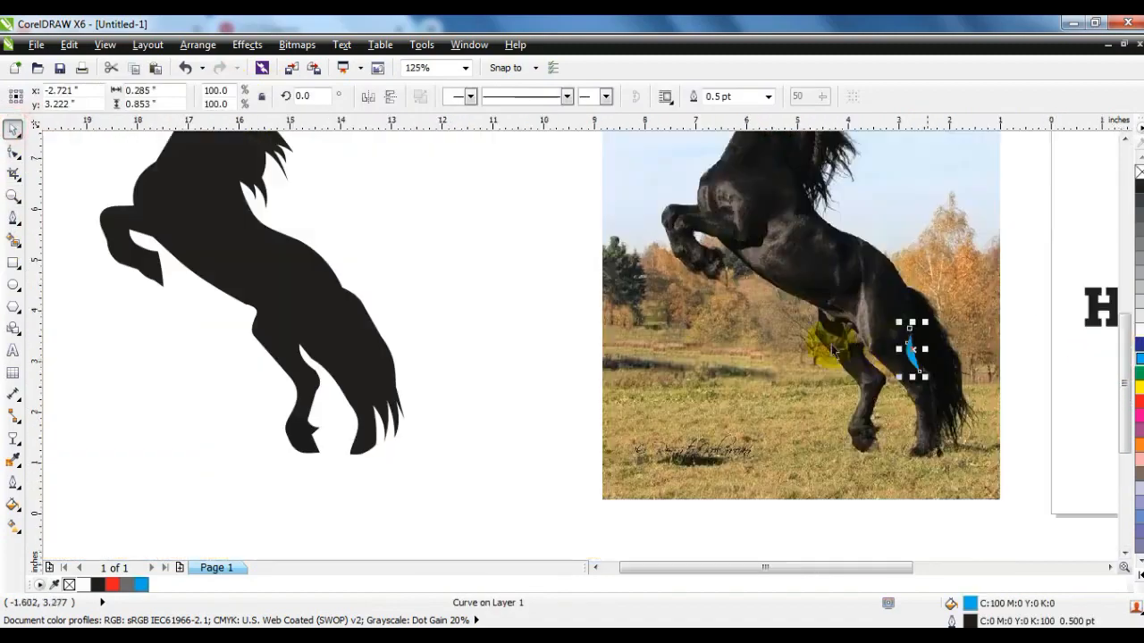
drag(346, 349, 347, 349)
shift+click(370, 360)
click(423, 96)
click(493, 245)
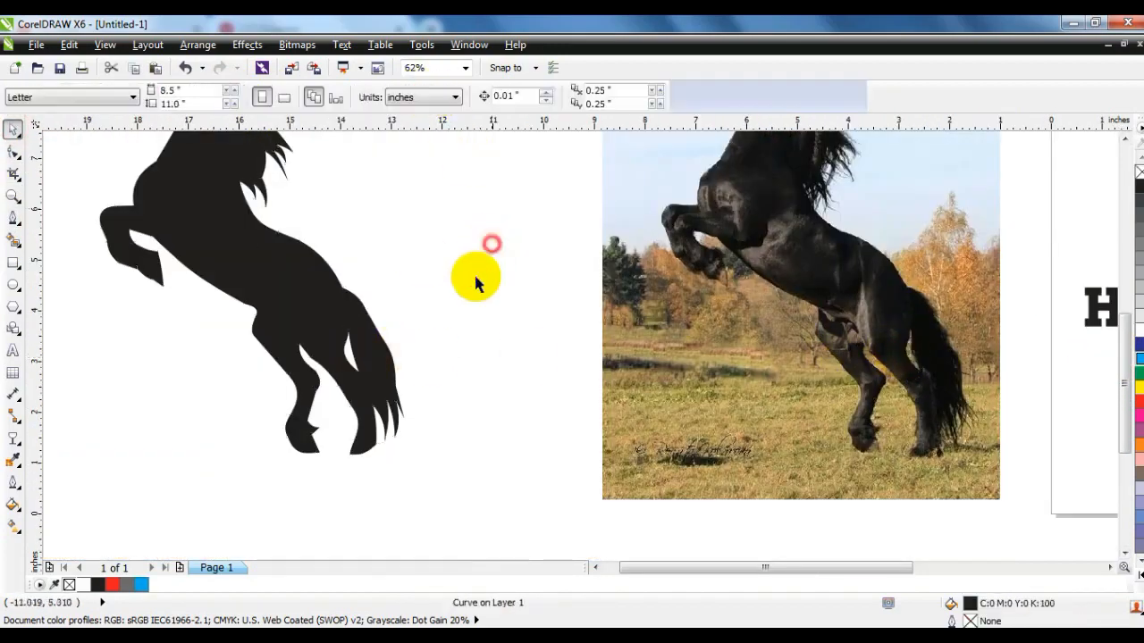
Delete the large reference photo of the horse beside the silhouette
click(371, 340)
scroll(457, 351, down, 1)
click(493, 371)
click(626, 391)
key(Delete)
Draw a tall rectangle about 3.78 by 7.44 inches beside the horse, filled orange without an outline
key(shift+F2)
click(741, 319)
click(13, 262)
drag(205, 173, 394, 542)
click(14, 129)
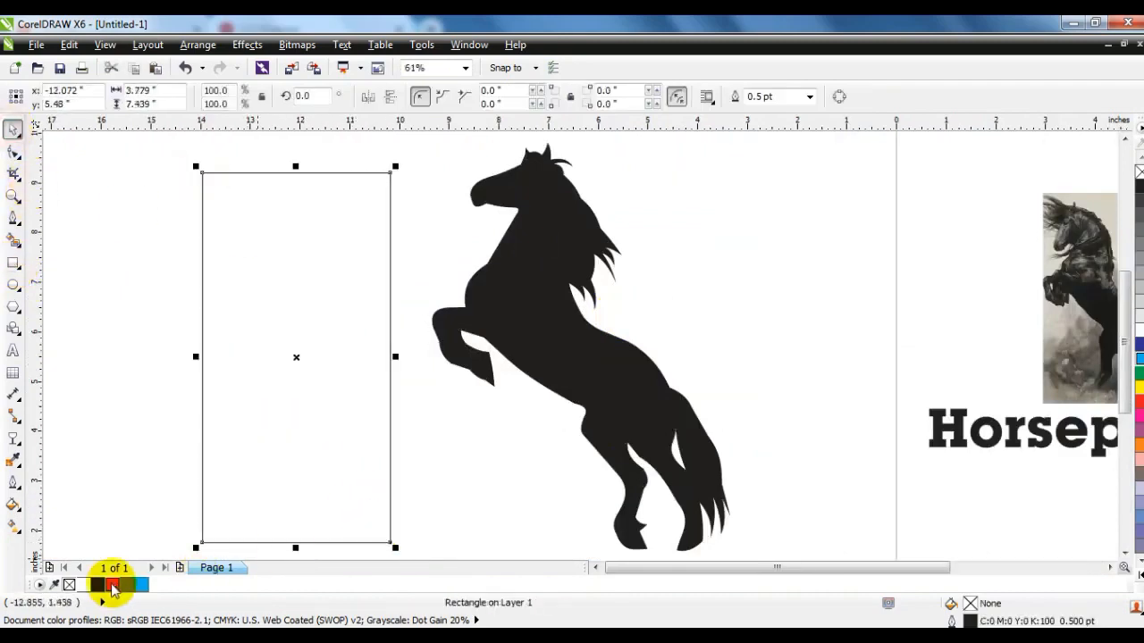
click(111, 584)
click(1140, 447)
right_click(1140, 172)
Center the horse silhouette horizontally with the orange rectangle and place the rectangle behind the horse
click(697, 287)
click(503, 336)
shift+click(335, 348)
key(c)
key(shift+F2)
click(584, 353)
key(shift+Page_Down)
key(Escape)
click(569, 345)
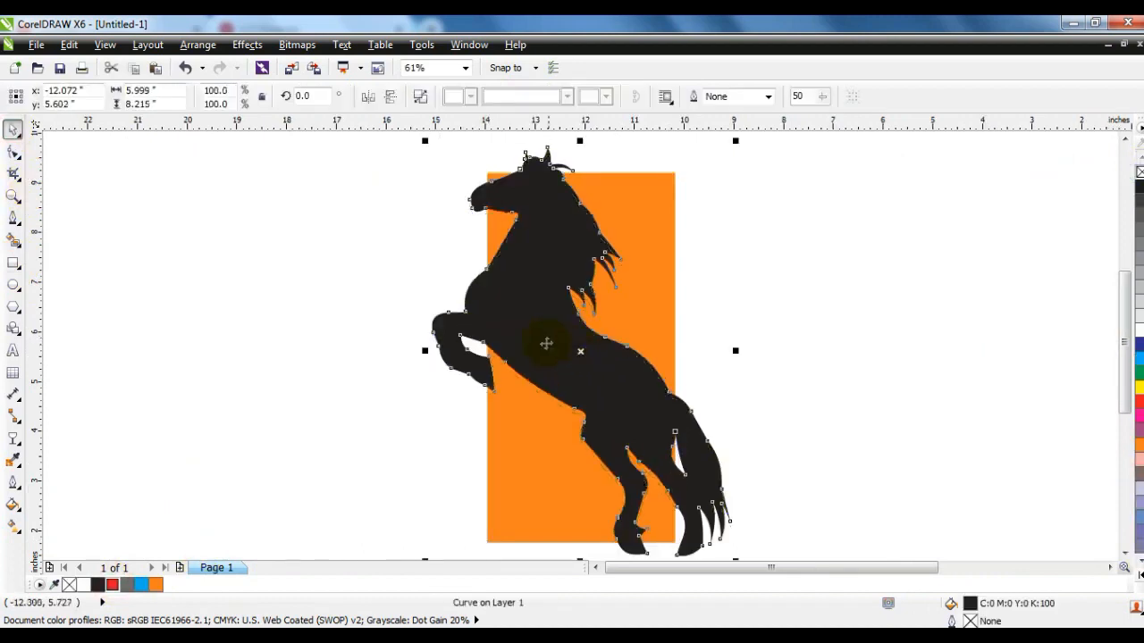
Apply a one-step inside contour with an offset of about 0.268 inches to the orange rectangle
key(F3)
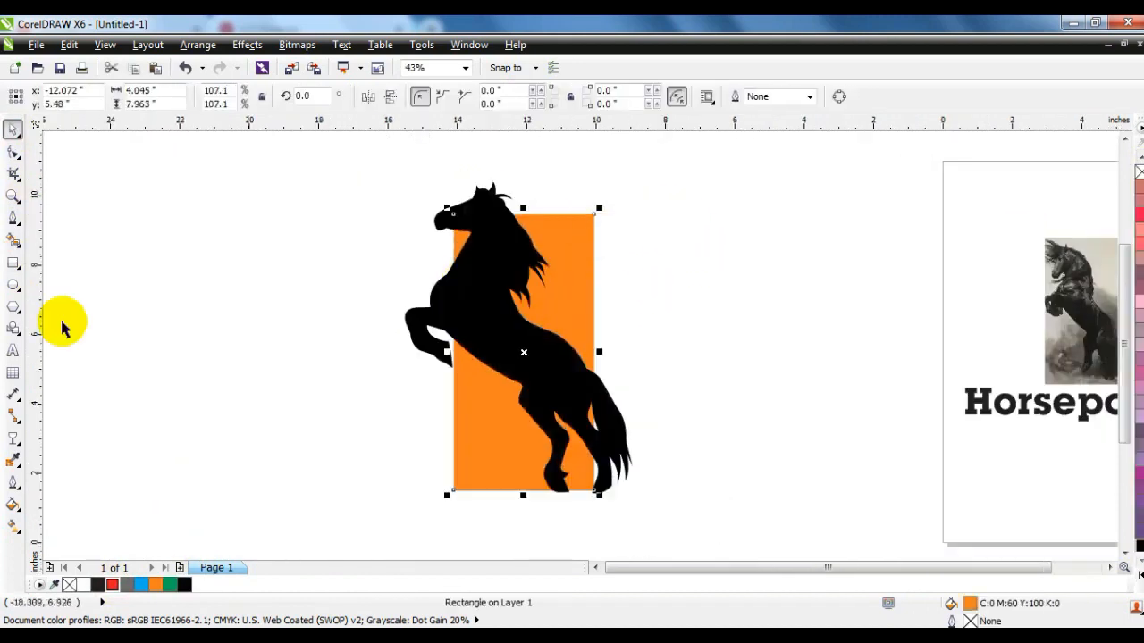
click(13, 437)
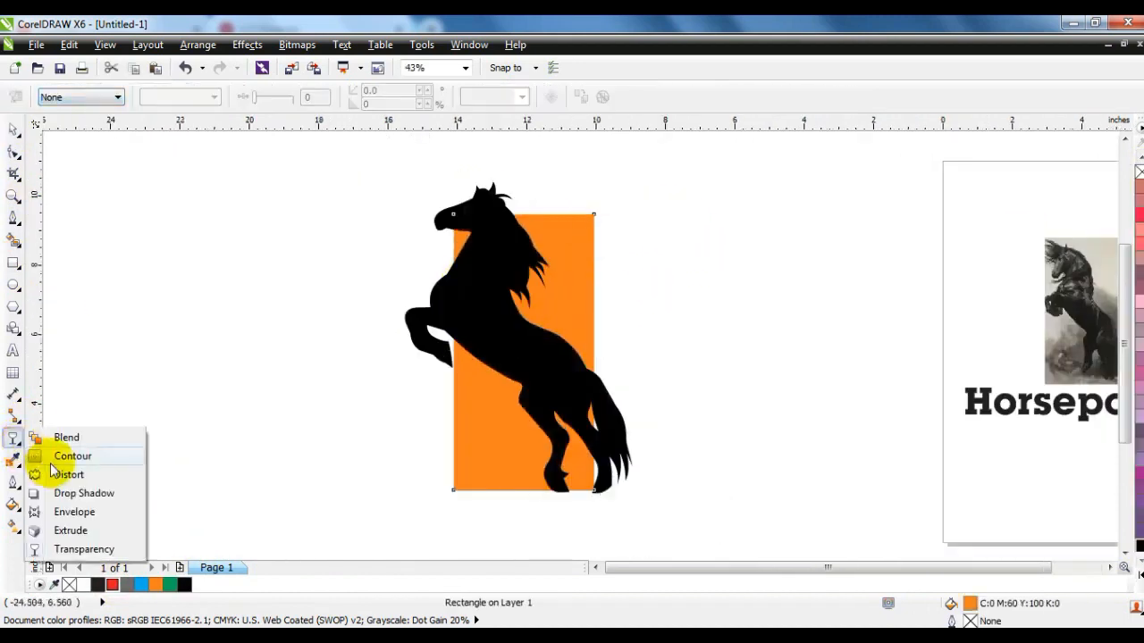
click(36, 457)
drag(536, 225, 536, 229)
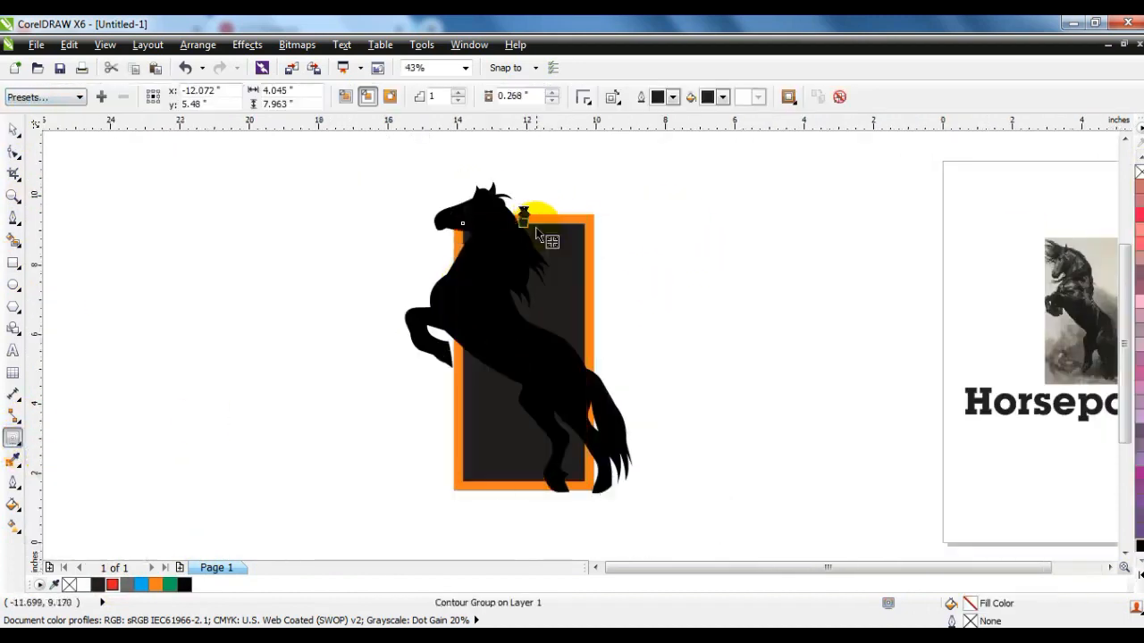
click(18, 129)
Break the contour group apart and cut the inner rectangle out of the orange one to leave a frame
click(197, 44)
click(224, 231)
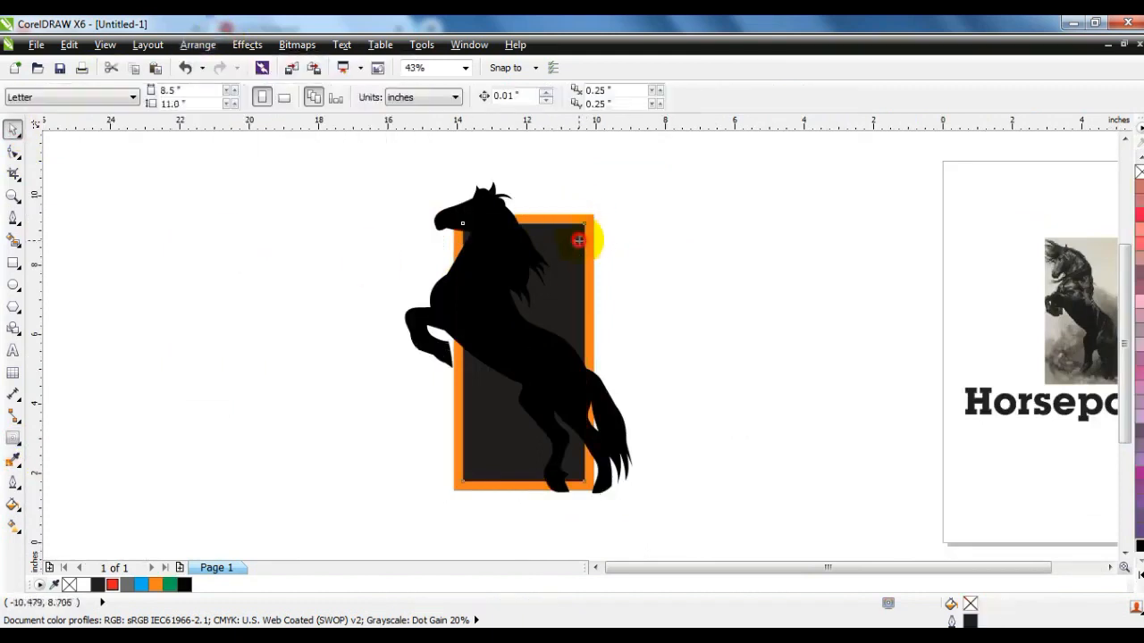
click(420, 96)
click(636, 226)
Slightly adjust the horse silhouette's size over the orange frame and place a duplicate of the horse to its left
drag(540, 369, 536, 367)
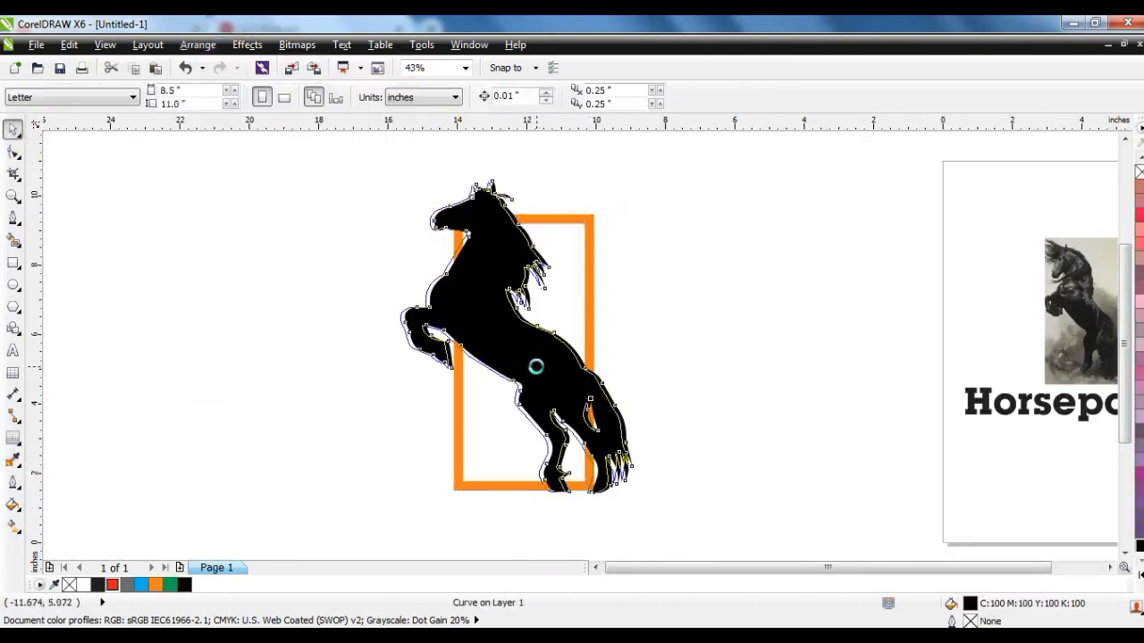
drag(632, 174, 634, 172)
drag(508, 328, 283, 333)
right_click(283, 333)
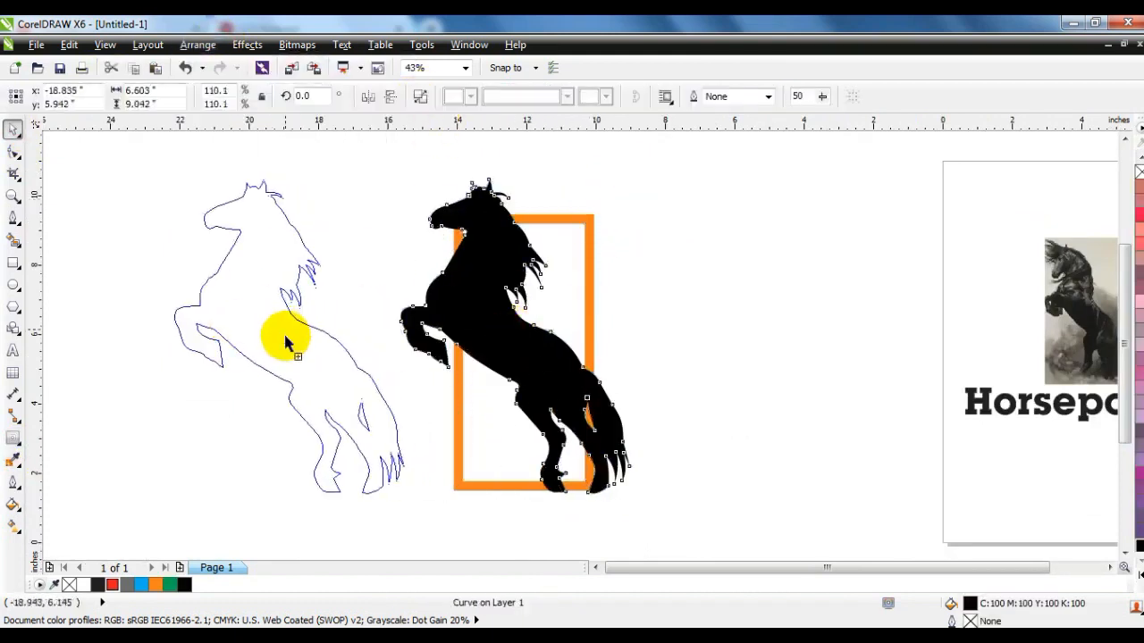
Try to trim the original horse with a rectangle about 5.17 by 7.73 inches drawn over its front part, deleting the rectangle
click(13, 261)
drag(367, 176, 545, 444)
key(space)
shift+click(618, 375)
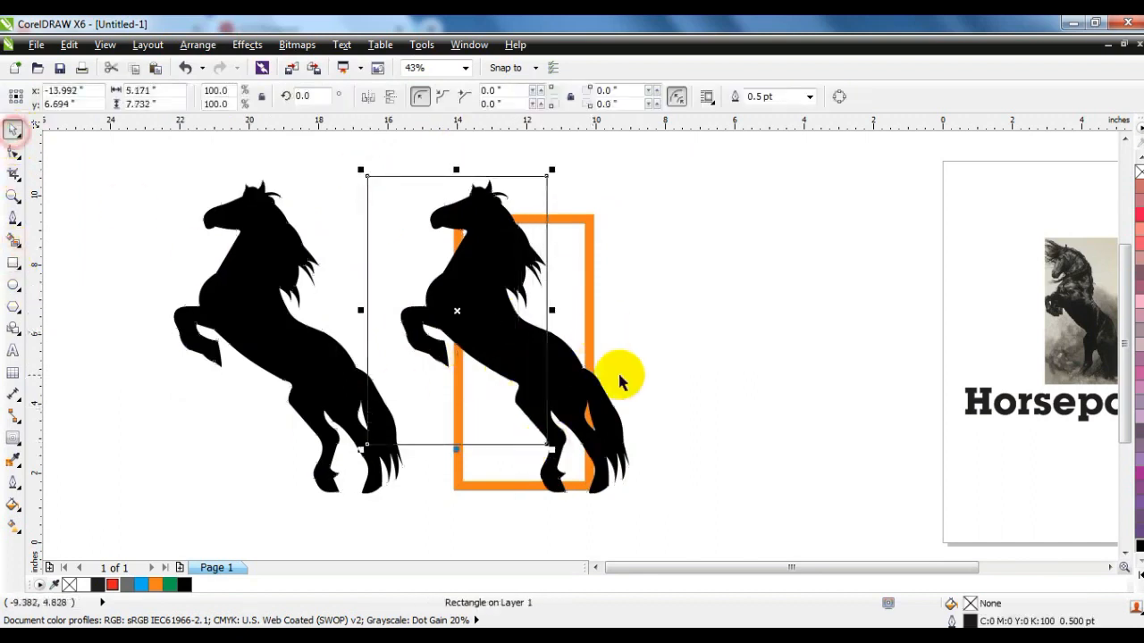
click(532, 98)
click(508, 444)
key(Delete)
Try to trim the orange frame with the leftover rear piece of the horse and delete that piece
click(583, 384)
shift+click(589, 327)
click(543, 95)
click(587, 388)
key(Delete)
Move the duplicate horse onto the trimmed frame, behind it, and enlarge the horse slightly
click(329, 382)
drag(368, 437, 601, 437)
drag(573, 392, 564, 391)
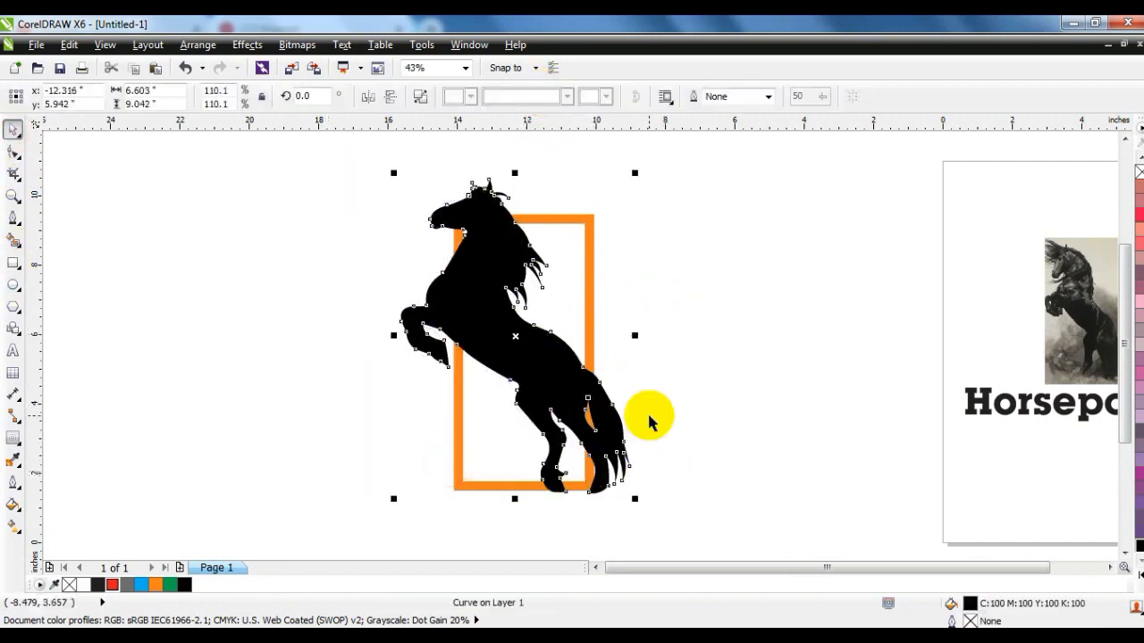
click(642, 447)
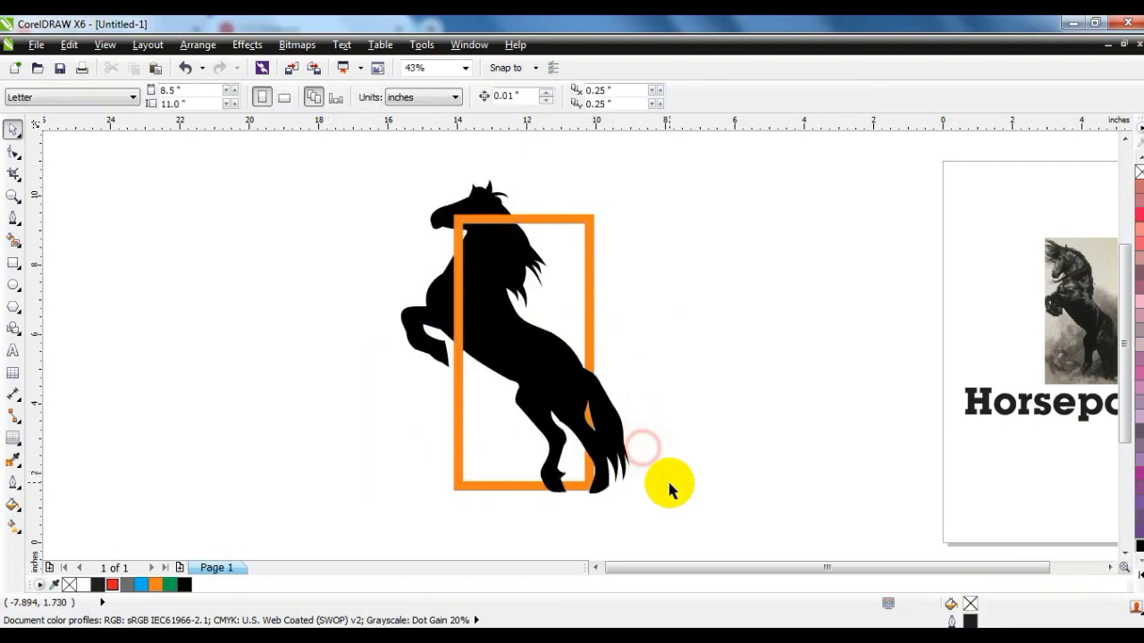
click(446, 223)
drag(390, 170, 378, 152)
click(345, 253)
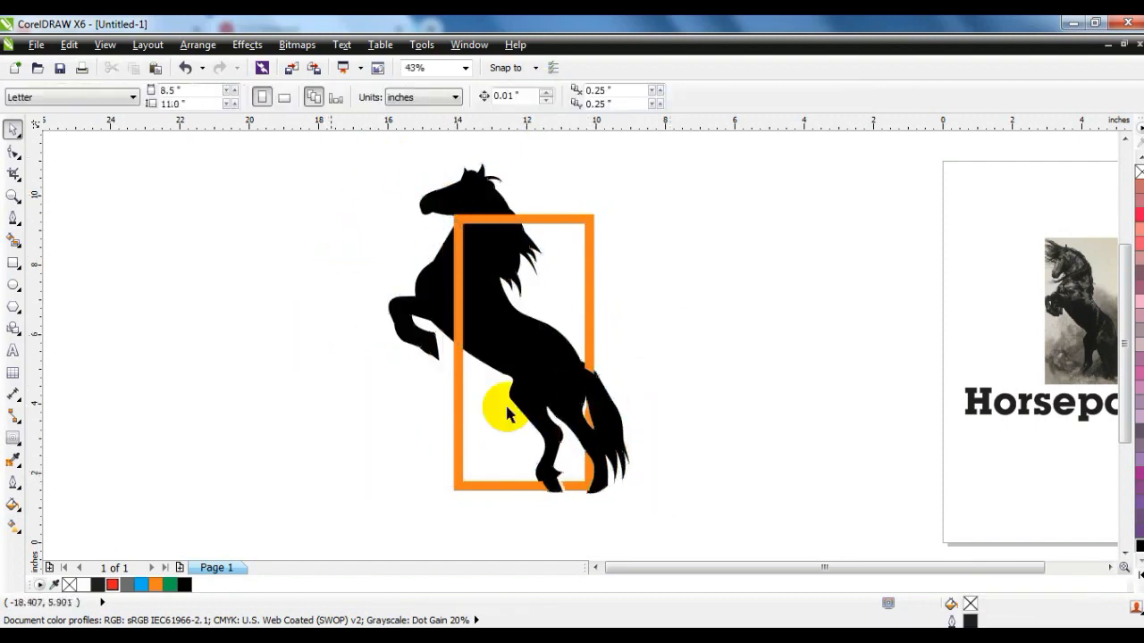
Undo the trimming and horse placement back to the uncut frame and horse
key(ctrl+z)
key(ctrl+z)
key(ctrl+z)
key(ctrl+z)
key(ctrl+z)
key(ctrl+z)
click(698, 408)
key(ctrl+shift+z)
key(ctrl+shift+z)
key(ctrl+shift+z)
Enlarge the horse silhouette so its head rises above the orange frame, and center it horizontally with the frame
click(638, 395)
drag(393, 175, 363, 134)
shift+click(588, 318)
key(c)
click(679, 357)
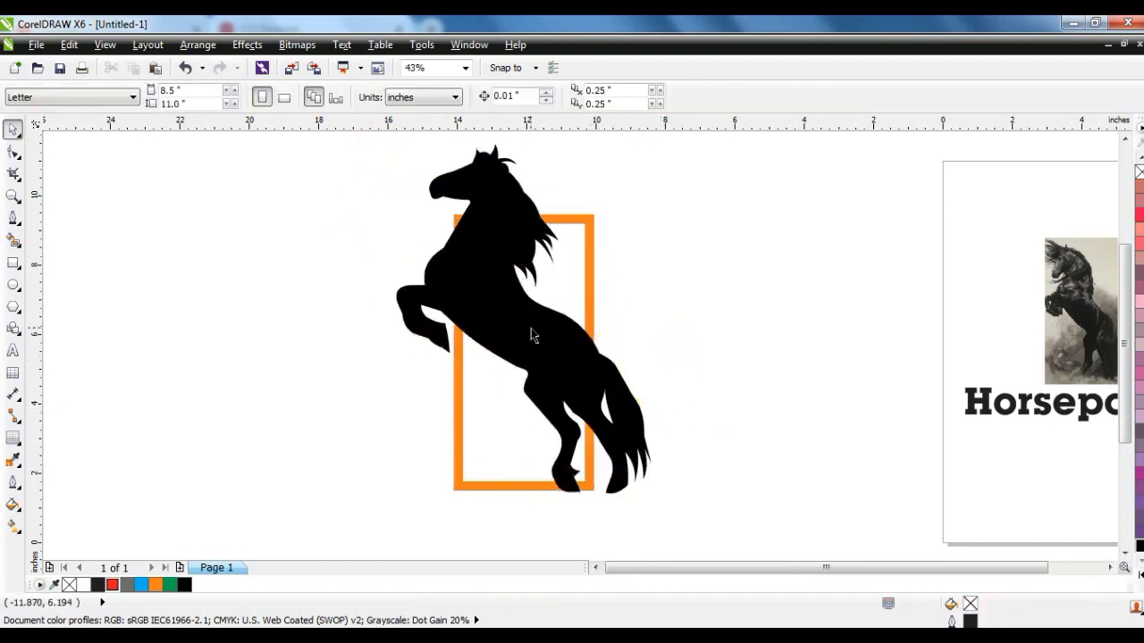
Enlarge the horse a little more and recenter it horizontally on the orange frame
click(530, 330)
drag(390, 136, 384, 131)
click(689, 369)
click(552, 386)
shift+click(459, 479)
key(c)
click(744, 402)
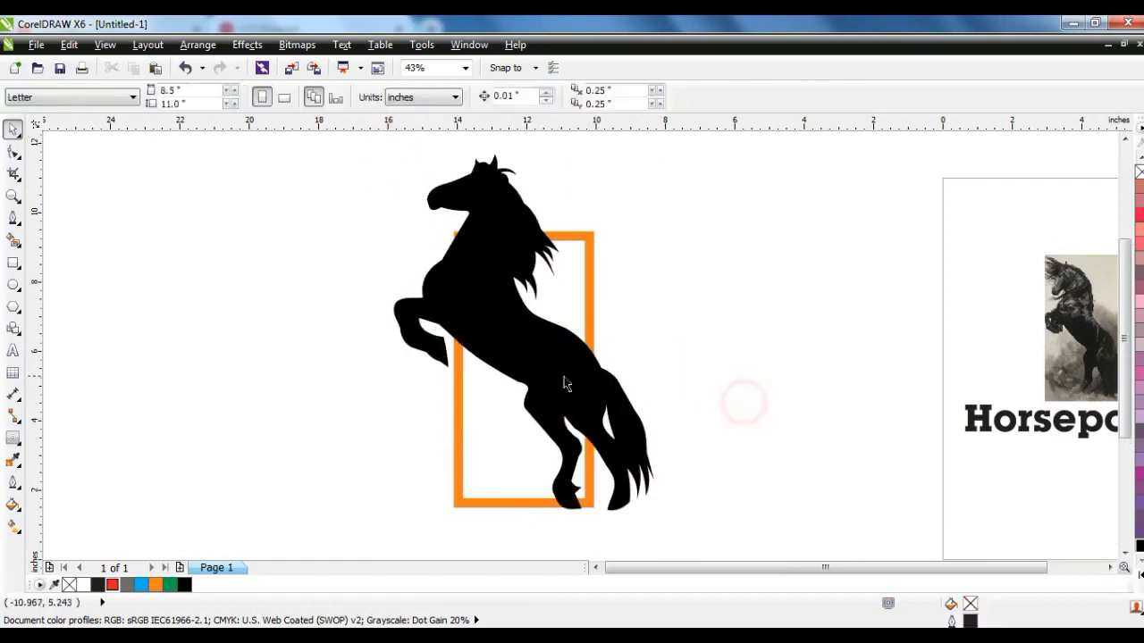
Place a duplicate horse to the left and draw a closed freehand curve around the original's head, chest and front legs
drag(560, 390, 284, 361)
right_click(284, 361)
click(15, 239)
click(19, 223)
click(49, 218)
mouse_move(445, 402)
mouse_down()
mouse_move(569, 252)
mouse_move(392, 159)
mouse_move(394, 374)
mouse_move(442, 402)
mouse_up()
Trim the original horse with the freehand curve and delete the curve
click(14, 130)
shift+click(546, 357)
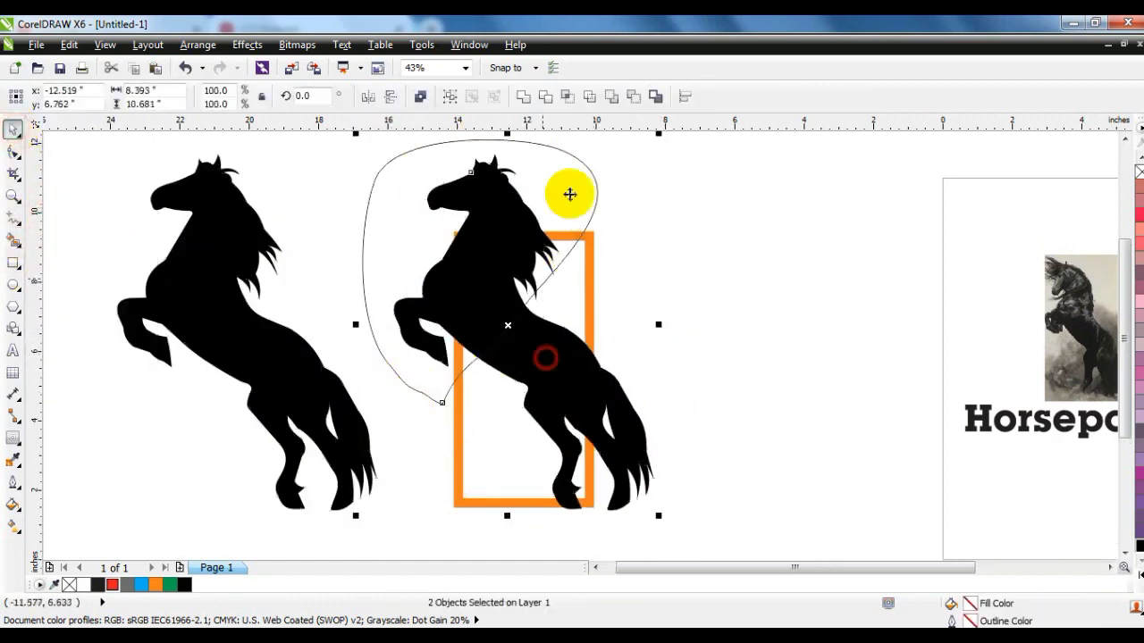
click(547, 98)
click(666, 237)
click(581, 235)
key(Delete)
Trim the orange frame with the remaining rear part of the horse and delete that part
click(557, 367)
shift+click(590, 259)
click(544, 95)
key(Delete)
Center the duplicate horse horizontally on the trimmed orange frame and send the horse to the back
click(324, 394)
shift+click(460, 354)
key(c)
click(763, 399)
click(561, 374)
key(shift+Page_Down)
click(666, 384)
Group the horse with the orange frame and place the Horsepower text directly beneath them, about 5.84 inches wide
scroll(540, 370, down, 2)
drag(628, 473, 437, 263)
key(ctrl+g)
click(641, 340)
drag(747, 392, 509, 441)
drag(597, 454, 590, 457)
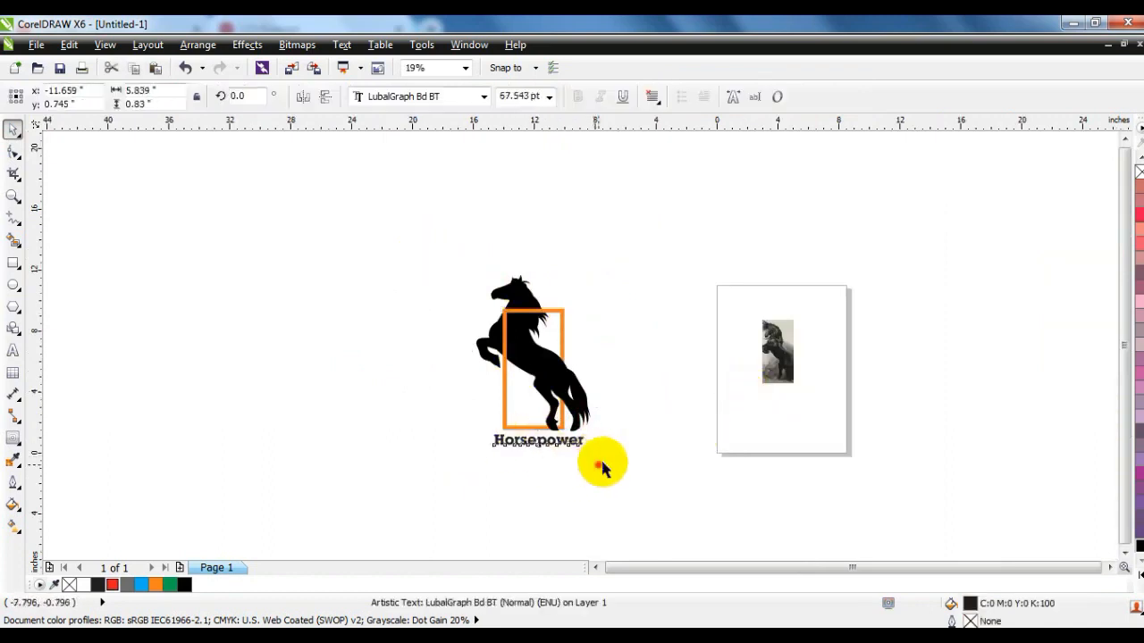
Shrink the horse-and-frame group to about 4.41 by 6.03 inches, and widen the black-filled Horsepower text to about 6.55 inches
click(649, 301)
scroll(536, 384, up, 2)
click(638, 235)
drag(721, 148, 592, 403)
click(572, 533)
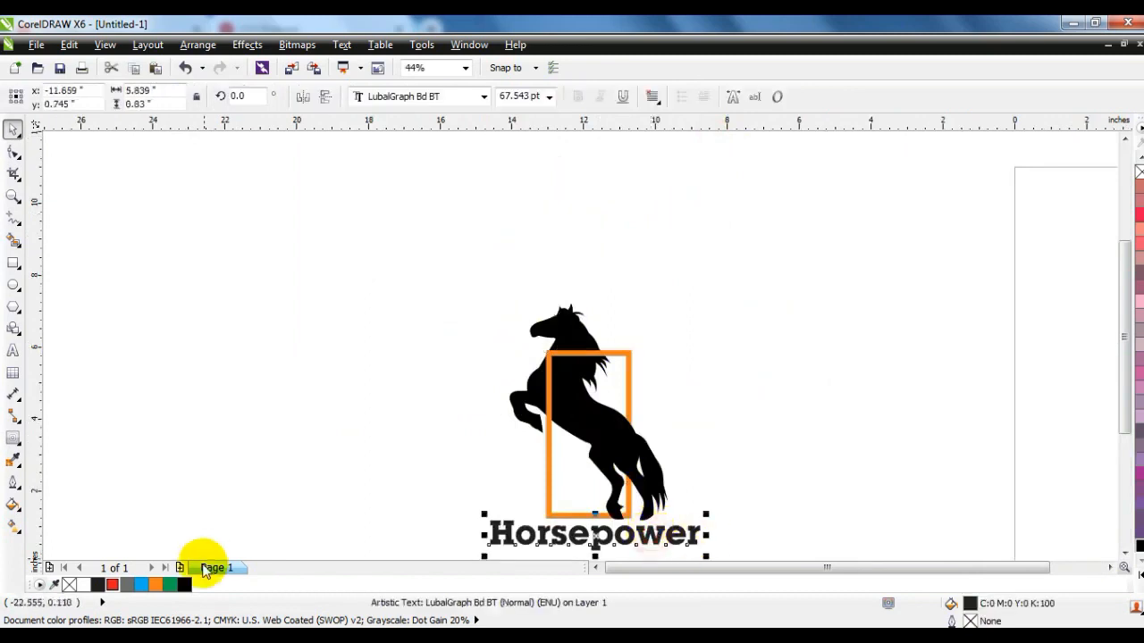
drag(707, 515, 710, 508)
Examine the alignment of the horse-and-frame group with the Horsepower text in the assembled logo
click(617, 514)
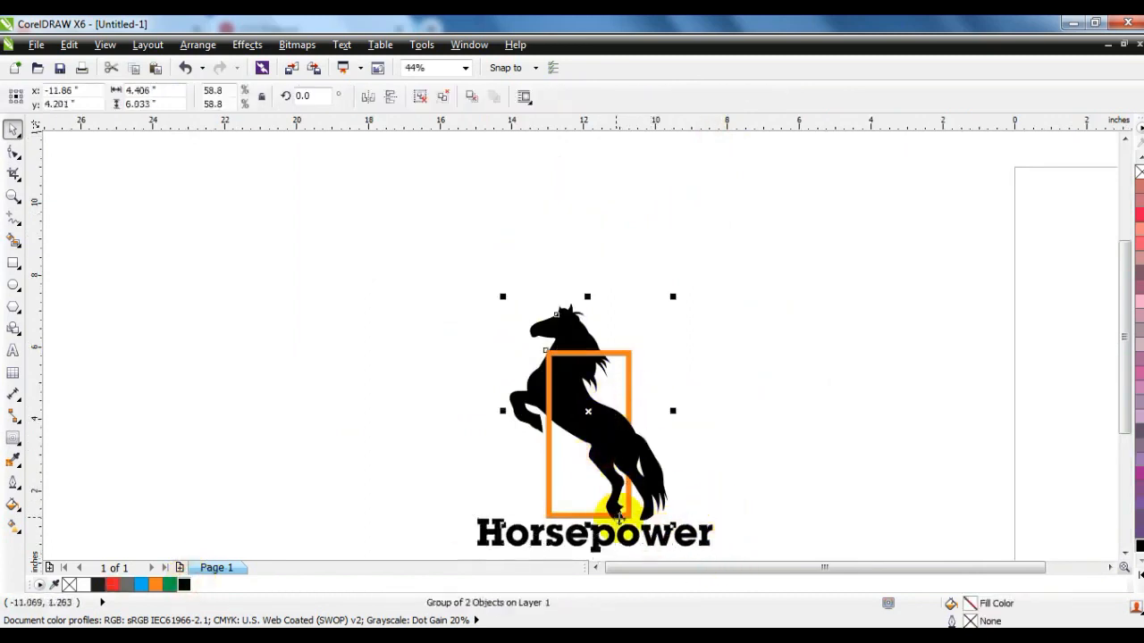
click(632, 324)
scroll(624, 527, up, 2)
drag(638, 507, 642, 510)
click(799, 421)
scroll(613, 480, down, 2)
click(626, 418)
drag(835, 485, 348, 162)
click(859, 267)
key(F4)
click(627, 315)
click(778, 429)
click(701, 516)
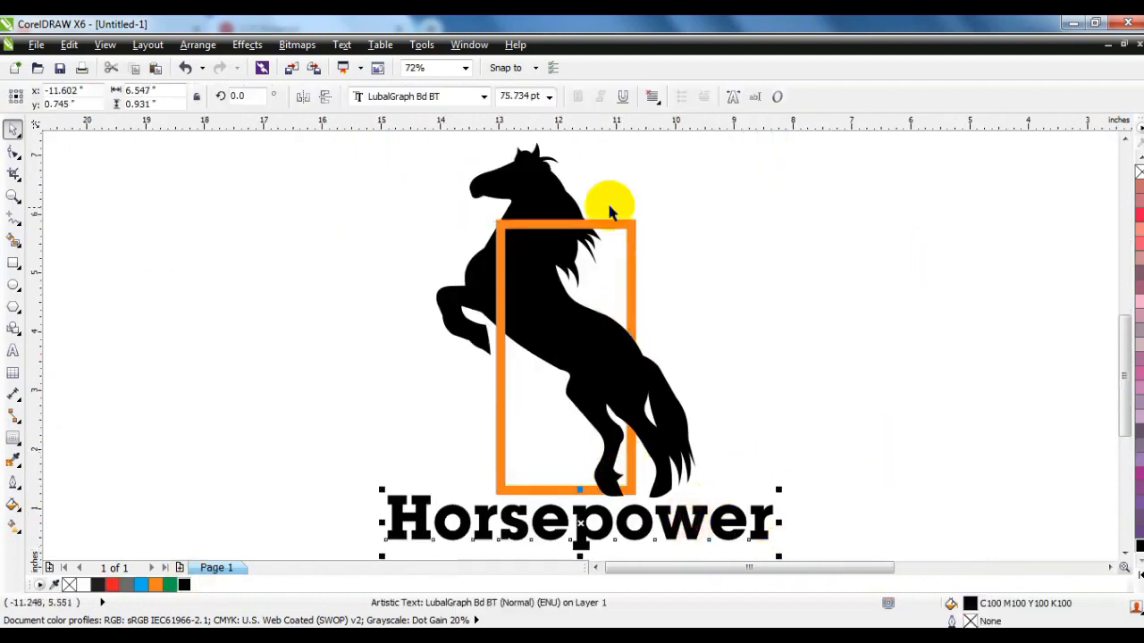
Place a duplicate of the complete Horsepower logo to the left of the original
click(801, 327)
scroll(572, 282, down, 2)
drag(689, 444, 443, 198)
drag(551, 296, 269, 296)
right_click(269, 297)
click(419, 360)
click(377, 407)
drag(455, 451, 111, 175)
key(shift+F2)
click(358, 277)
click(593, 379)
click(818, 474)
click(707, 518)
click(805, 482)
click(499, 371)
key(Delete)
key(ctrl+z)
Ungroup the duplicate's horse and frame and delete the orange frame
click(440, 98)
click(585, 183)
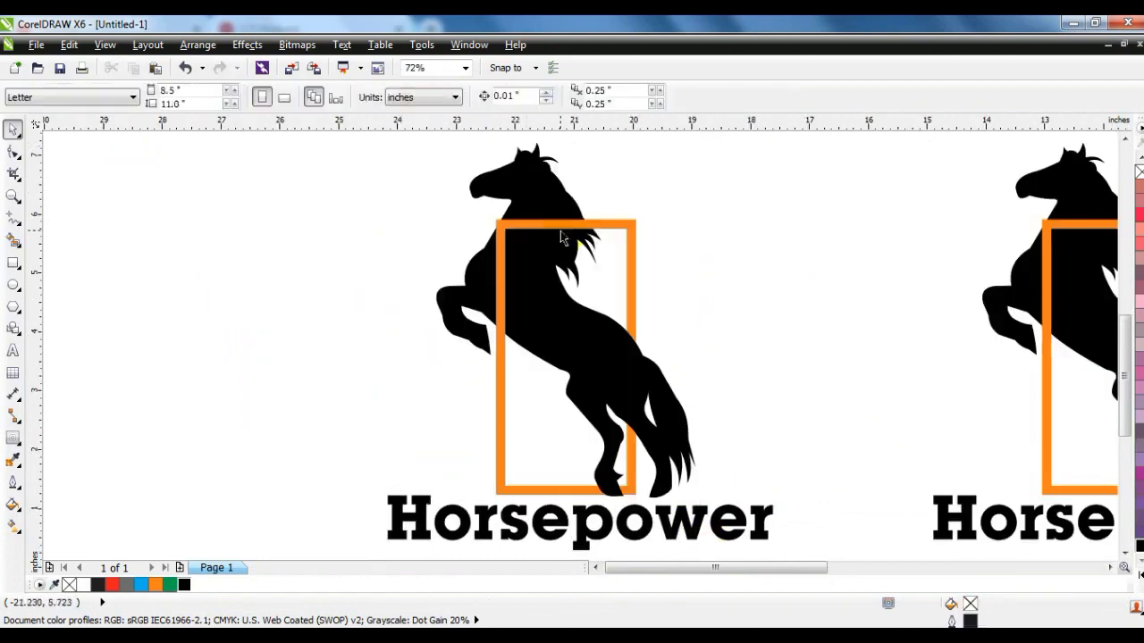
click(560, 227)
key(Delete)
Shrink the duplicate's horse to about 2.31 by 3.16 inches and move the Horsepower text up to overlap it
click(550, 258)
drag(696, 141, 576, 310)
drag(599, 509, 529, 409)
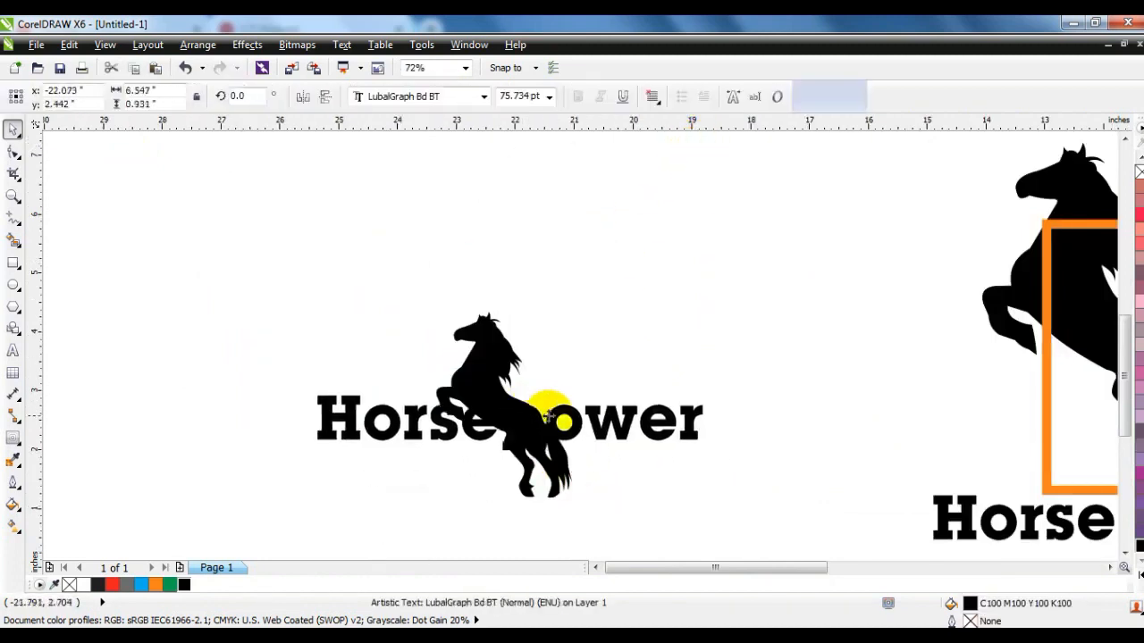
Break the Horsepower text into separate letters, placing "Horse" and "power" on opposite sides of the silhouette
key(ctrl+k)
click(539, 379)
drag(216, 355, 501, 486)
drag(479, 433, 389, 433)
drag(774, 379, 464, 473)
drag(569, 434, 640, 434)
Enlarge the word "Horse" and nudge it into place beneath the horse's raised front legs
drag(117, 360, 480, 491)
drag(416, 447, 463, 468)
key(Down)
key(Down)
key(Down)
key(Down)
key(Right)
key(Right)
key(Right)
key(Down)
Move "power" beneath the end of "Horse", scale it down and fill it with orange
drag(578, 459, 790, 387)
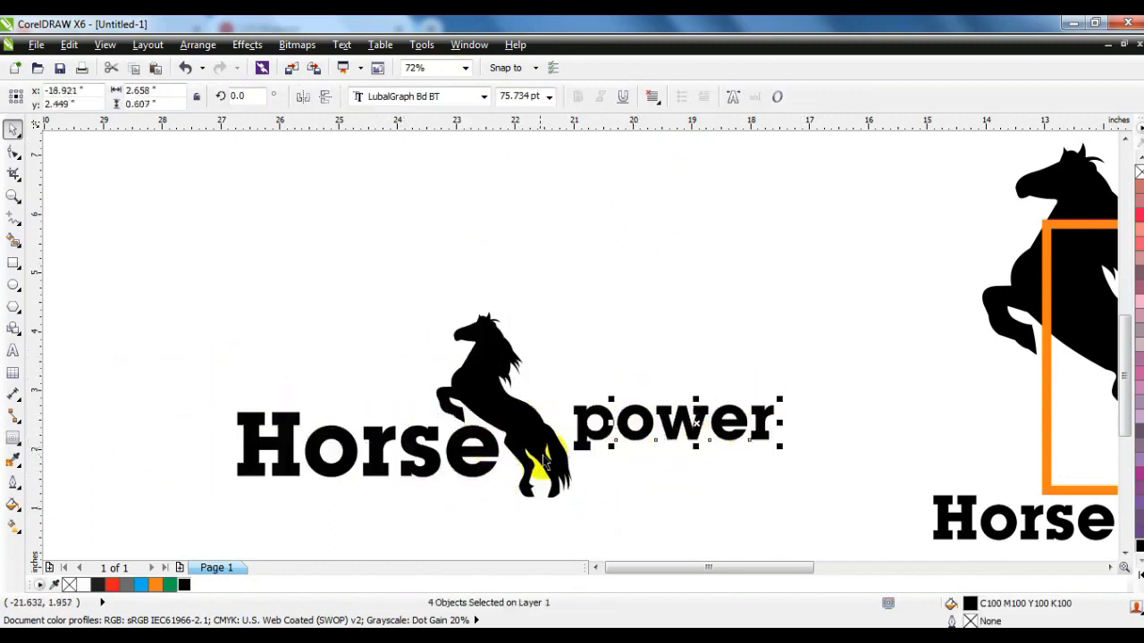
drag(583, 444, 357, 523)
click(156, 586)
drag(478, 505, 476, 503)
drag(355, 519, 396, 497)
click(671, 384)
click(468, 388)
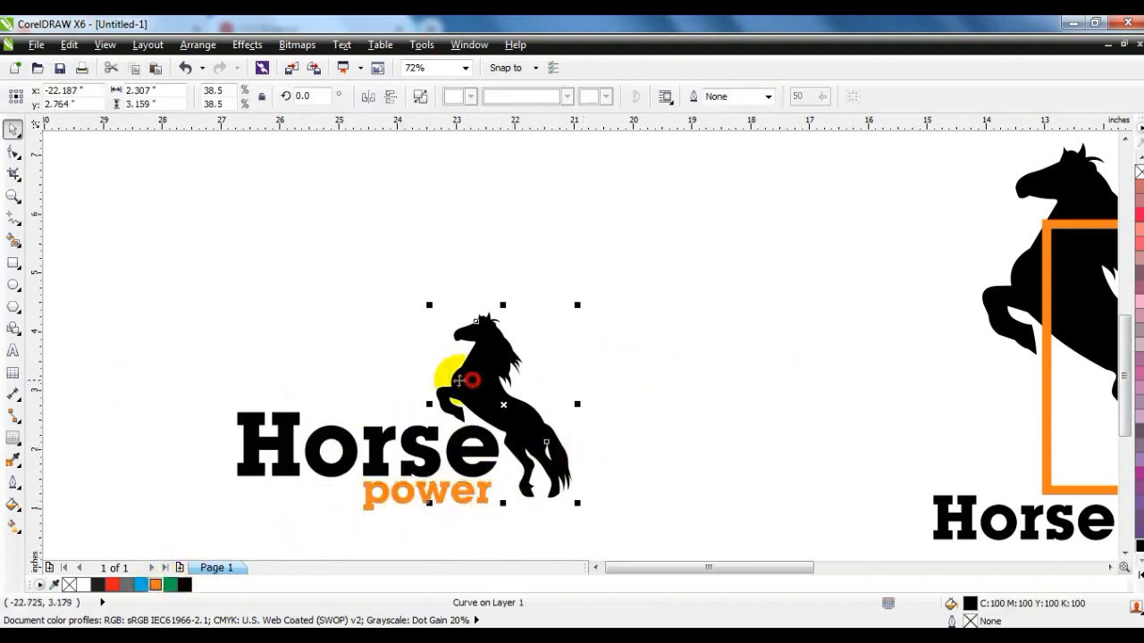
click(156, 585)
key(ctrl+z)
Enlarge the second logo version to about 8.46 by 5.04 inches and reposition it beside the framed logo
drag(145, 309, 581, 526)
scroll(499, 415, down, 1)
drag(542, 358, 585, 325)
drag(525, 401, 633, 378)
scroll(556, 344, down, 1)
drag(418, 276, 790, 445)
key(shift+F2)
Select the whole second logo version and place it farther to the left of the framed logo
click(683, 422)
scroll(623, 414, down, 1)
drag(625, 471, 278, 289)
scroll(529, 386, down, 1)
drag(538, 371, 304, 379)
key(shift+F2)
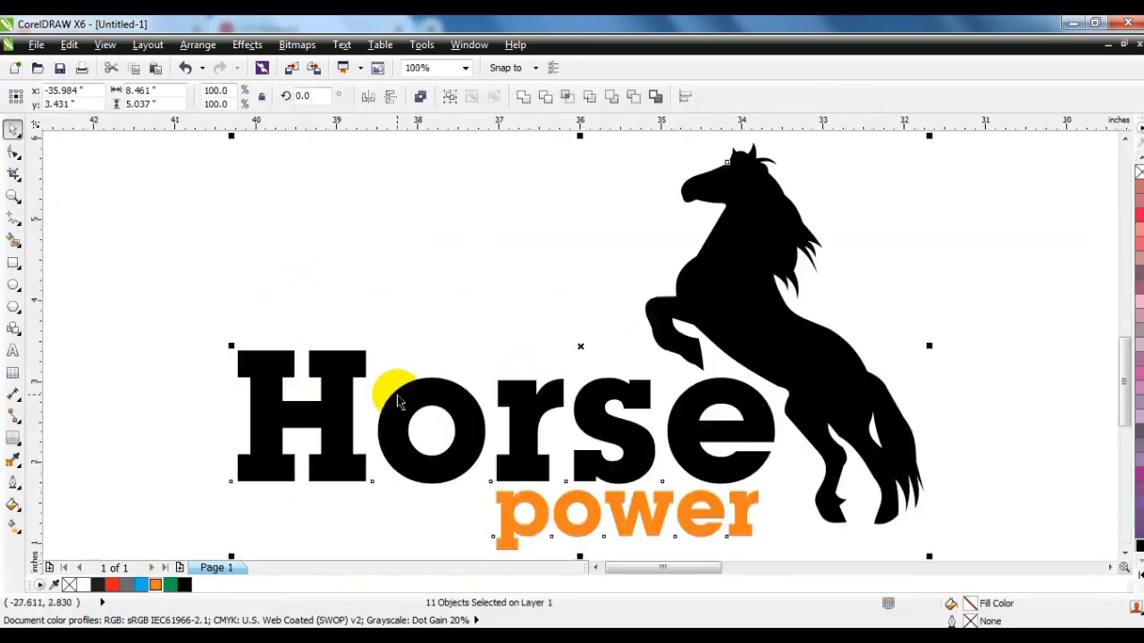
Move the letter r out of the word "Horse" and shift "se" away from "Ho" to open a wider gap
scroll(399, 396, down, 1)
key(Escape)
click(457, 426)
drag(458, 424, 362, 517)
drag(469, 359, 608, 444)
drag(560, 413, 592, 413)
Mirror the horse silhouette horizontally and place it in the gap between "Ho" and "se"
click(567, 349)
click(420, 99)
drag(530, 322, 437, 324)
Move the orange "power" letters beneath "se" and scale them down to fit under the two letters
drag(625, 434, 429, 487)
drag(517, 460, 577, 460)
drag(643, 478, 575, 459)
click(608, 512)
drag(516, 398, 512, 400)
drag(499, 436, 499, 438)
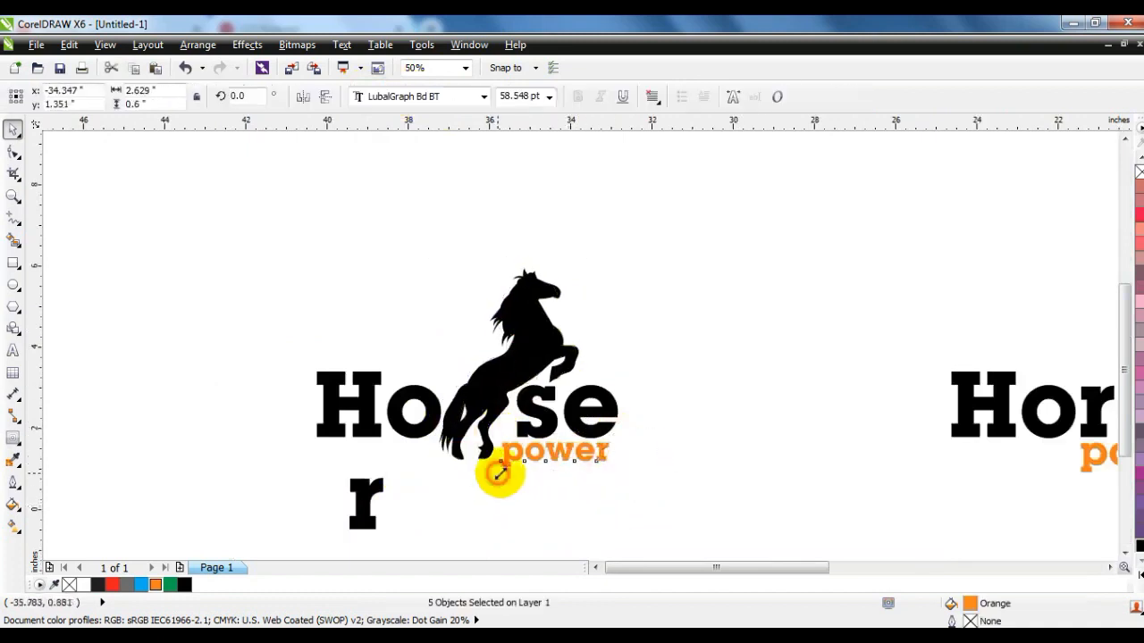
Recolour the horse orange and "power" black, and remove the leftover letter r
click(653, 316)
click(516, 363)
click(157, 586)
drag(669, 439, 497, 485)
key(ctrl+l)
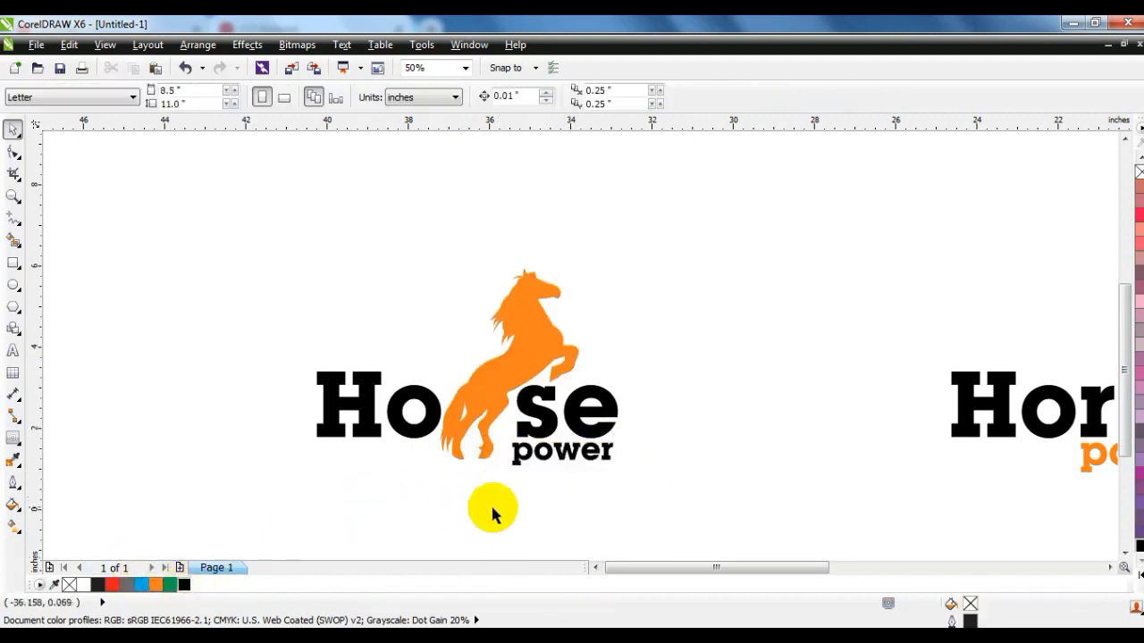
Duplicate the whole orange-horse logo and place the copy apart from the original
scroll(434, 395, down, 1)
drag(280, 307, 572, 454)
drag(510, 408, 480, 434)
right_click(481, 434)
Copy the letter o from one of the orange-horse logos, convert the copy to curves and enlarge it into a big ring
click(581, 456)
drag(416, 477, 473, 421)
right_click(474, 421)
key(ctrl+q)
drag(429, 480, 274, 380)
Place a copy of the orange horse over the black ring and align both on their horizontal and vertical centres
drag(498, 369, 342, 297)
right_click(288, 359)
shift+click(292, 436)
key(c)
key(e)
Fine-tune the position and size of the orange horse on the ring and group it with the ring
click(247, 400)
drag(284, 385, 286, 376)
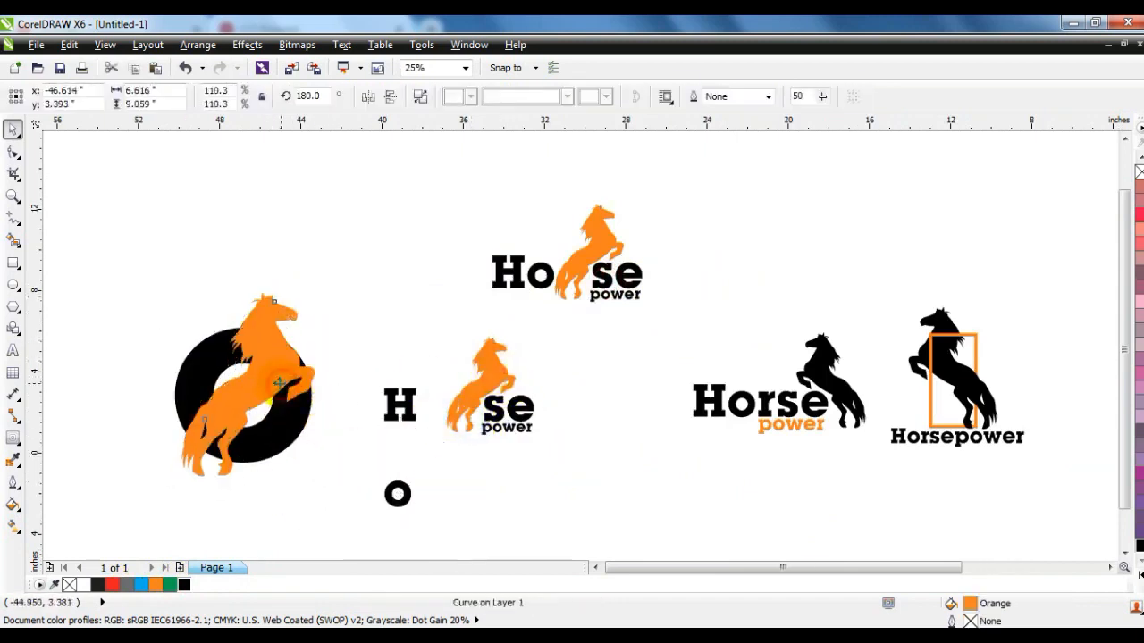
drag(322, 286, 317, 292)
shift+click(282, 445)
key(ctrl+g)
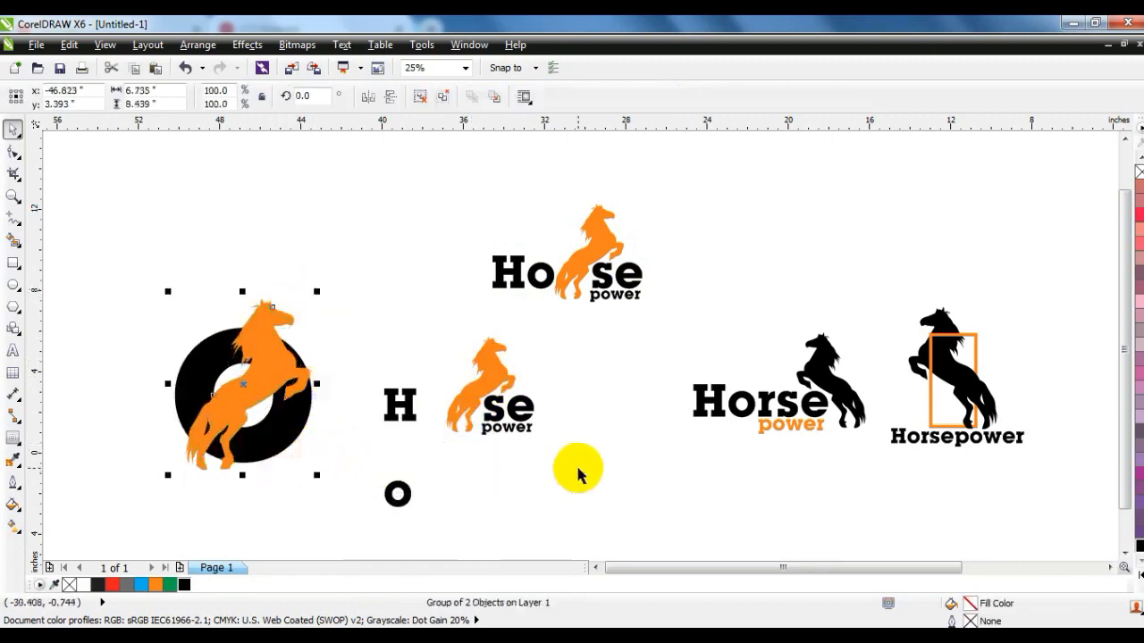
Place a copy of the framed logo's "Horsepower" text centred beneath the ring and horse emblem
click(575, 470)
drag(990, 440, 268, 485)
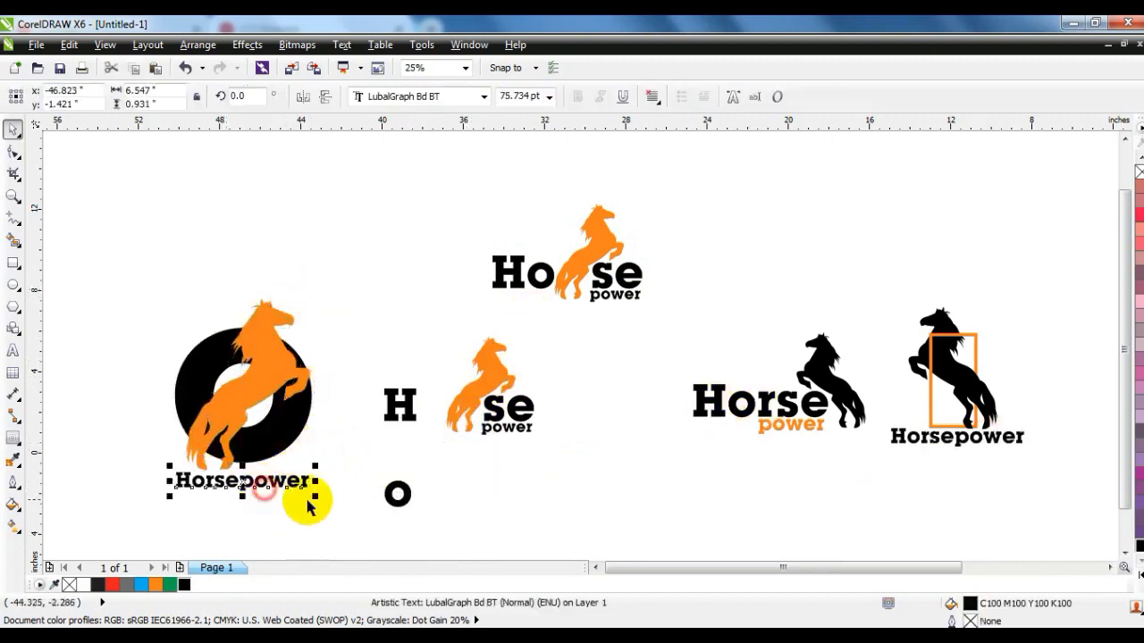
shift+click(284, 438)
Scale the ring logo with its text to about 4.41 by 5.52 inches and place it beside the black "Horse power" logo
drag(331, 515, 130, 246)
drag(269, 425, 649, 492)
drag(708, 352, 673, 397)
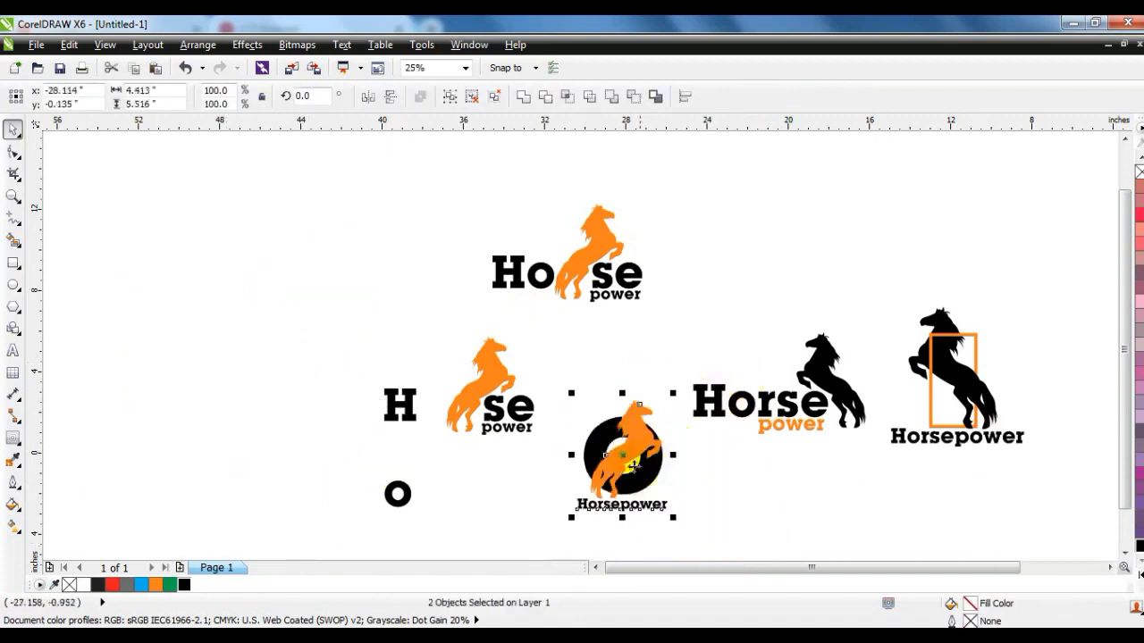
drag(628, 463, 622, 430)
Delete the leftover o and the incomplete orange-horse logo, and move the intact one into the row beside the ring logo
click(722, 512)
click(407, 492)
key(Delete)
drag(351, 366, 437, 474)
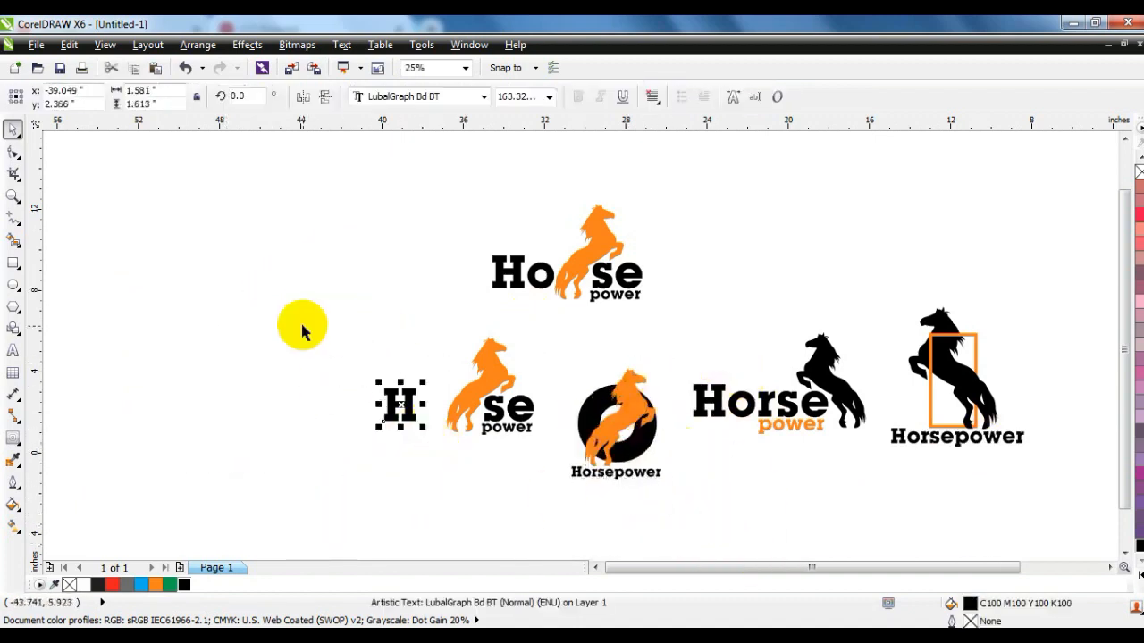
drag(303, 329, 544, 474)
key(Delete)
drag(682, 193, 400, 322)
drag(576, 281, 470, 425)
Select all four logo versions, fit them in the view and preview them full screen
drag(326, 263, 1061, 505)
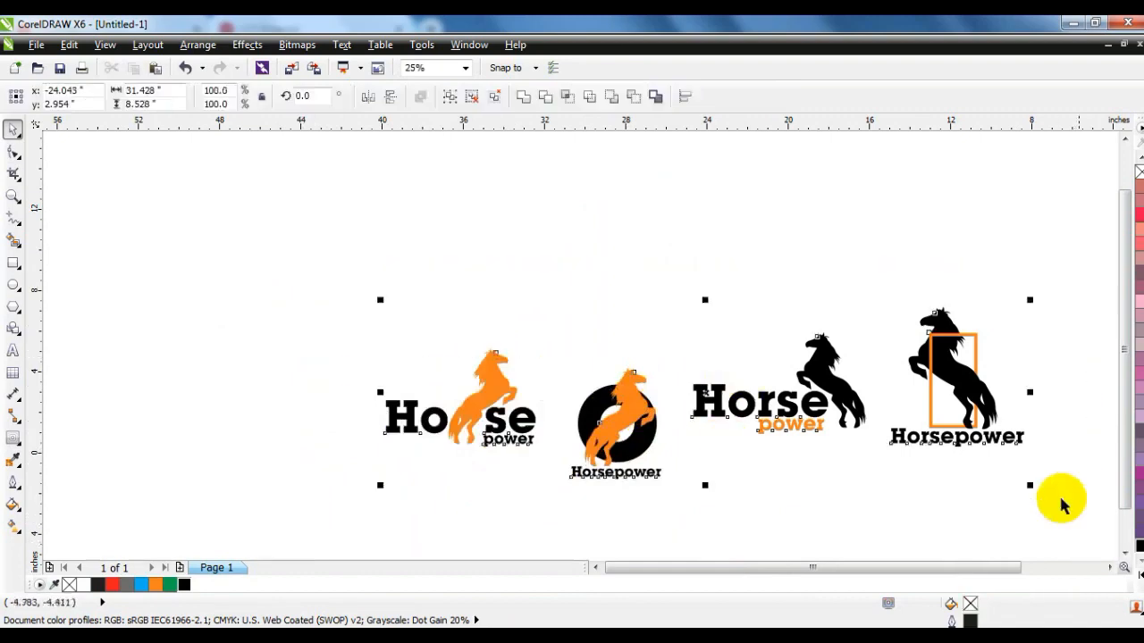
key(shift+F2)
key(F9)
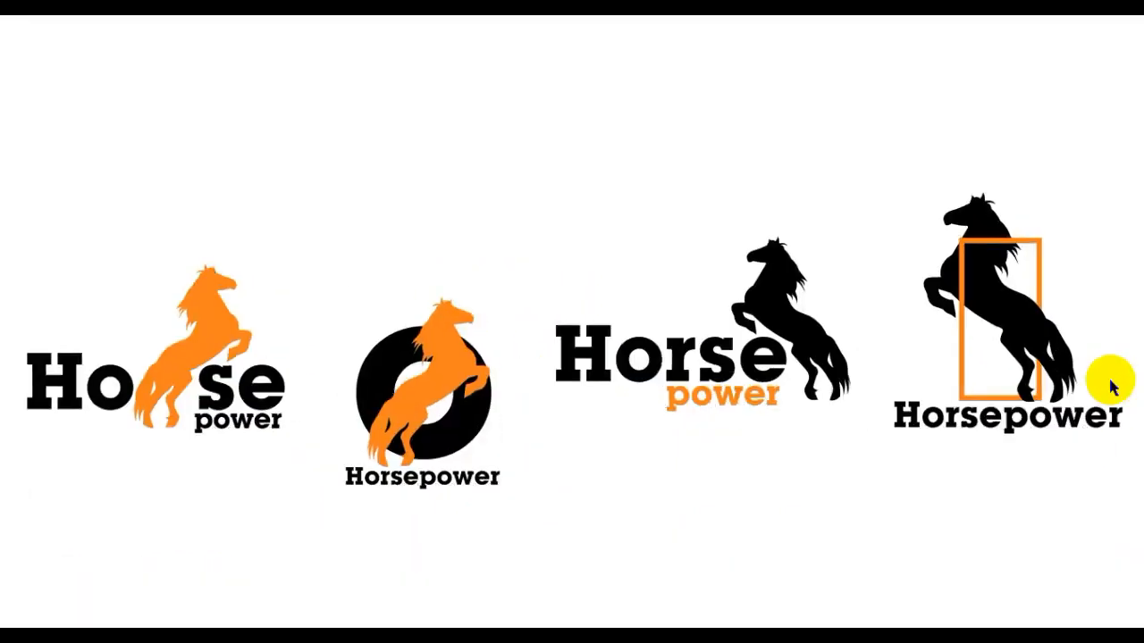